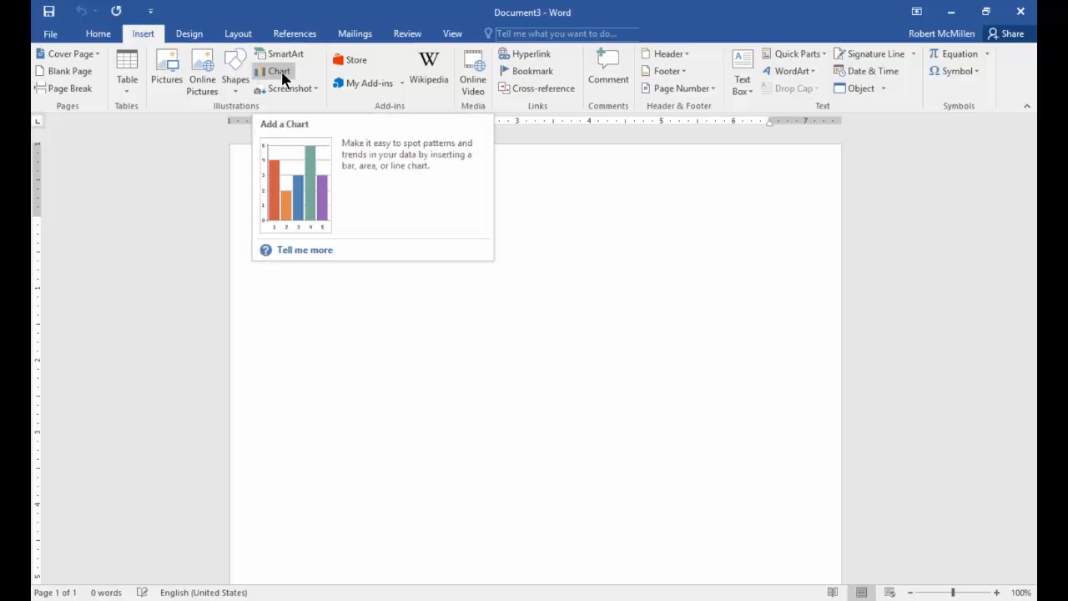
# - Open the Insert Chart dialog and review the recently used Clustered Bar and Pie charts and the chart templates
pyautogui.click(281, 73)
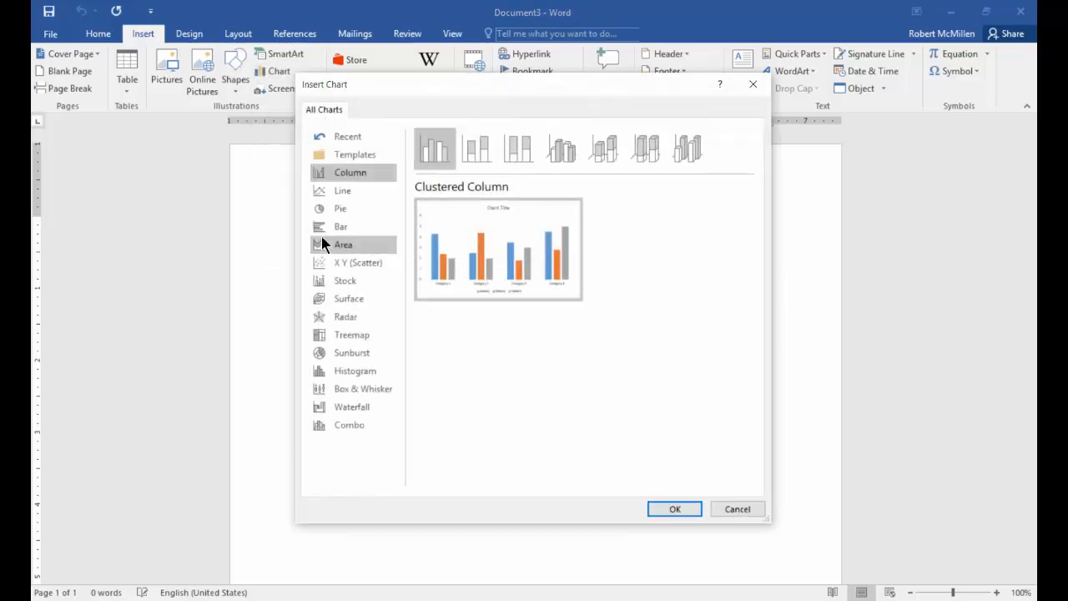
pyautogui.click(352, 154)
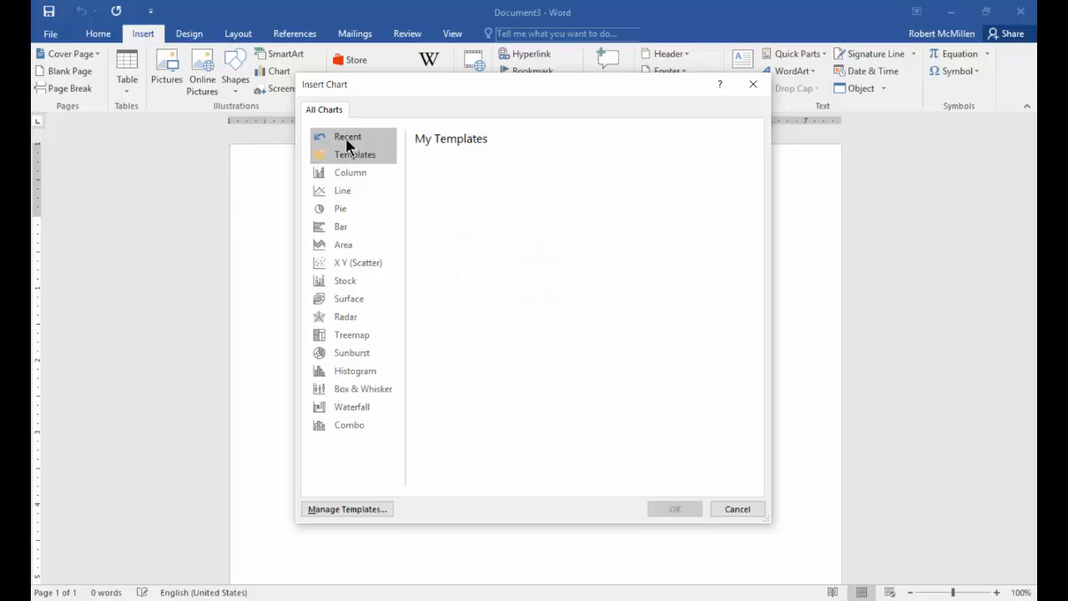
pyautogui.click(348, 137)
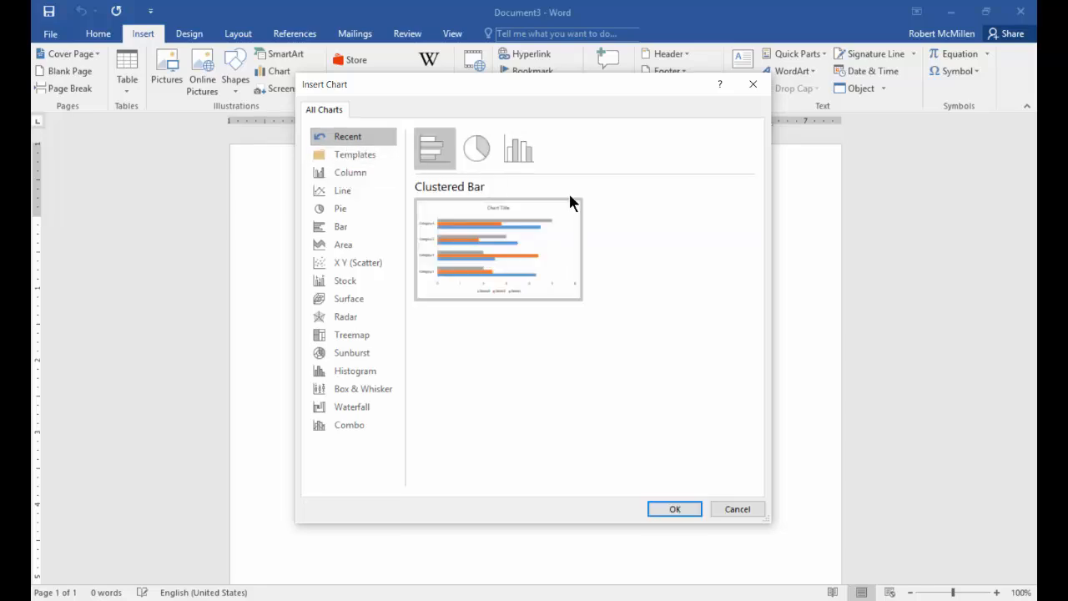
pyautogui.moveTo(501, 268)
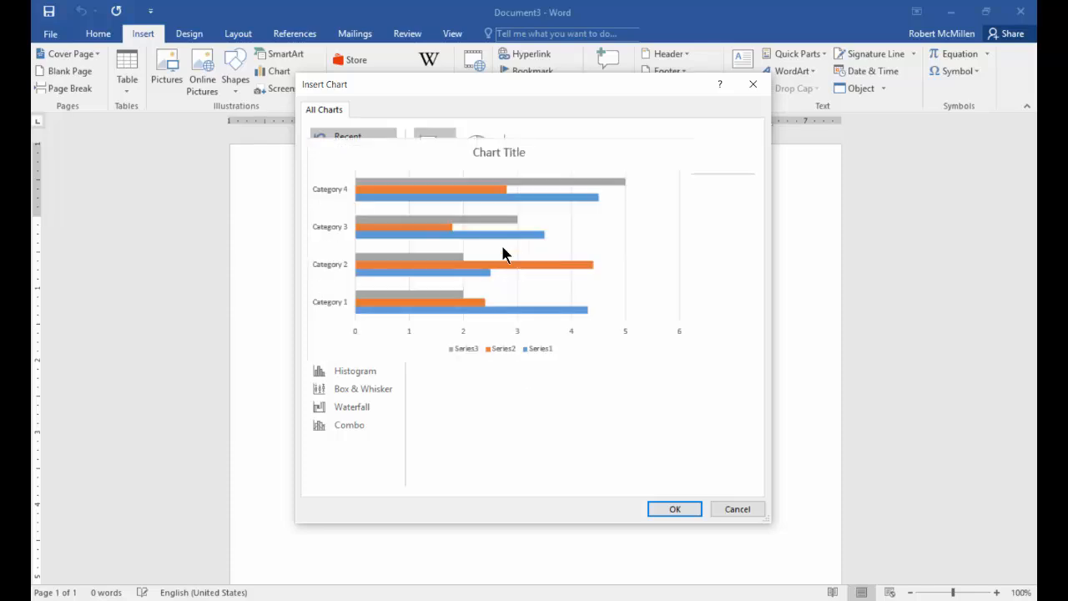
pyautogui.click(486, 153)
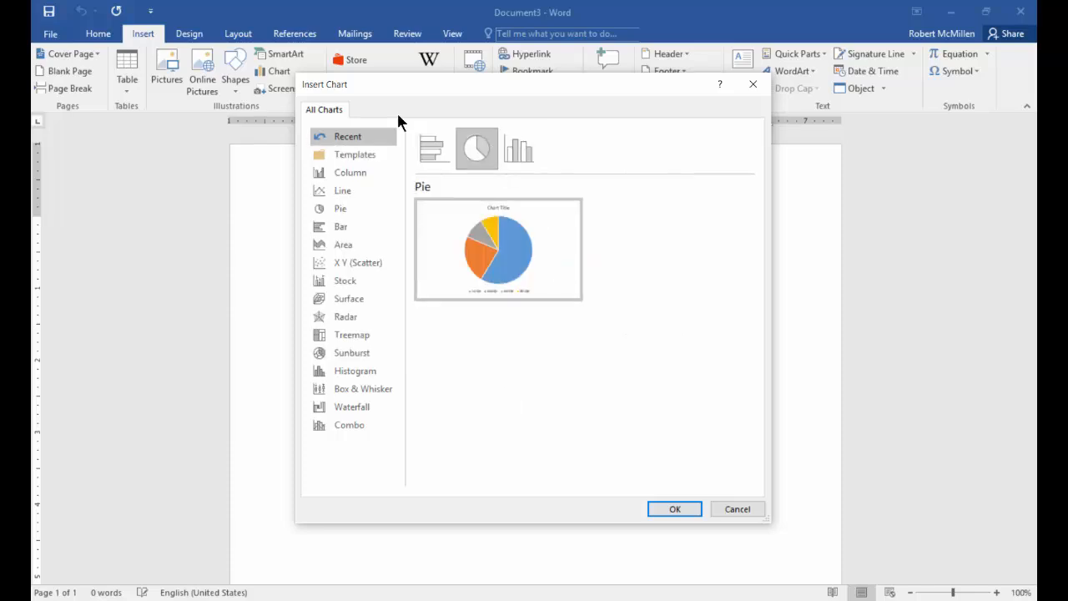
pyautogui.moveTo(508, 234)
pyautogui.click(342, 156)
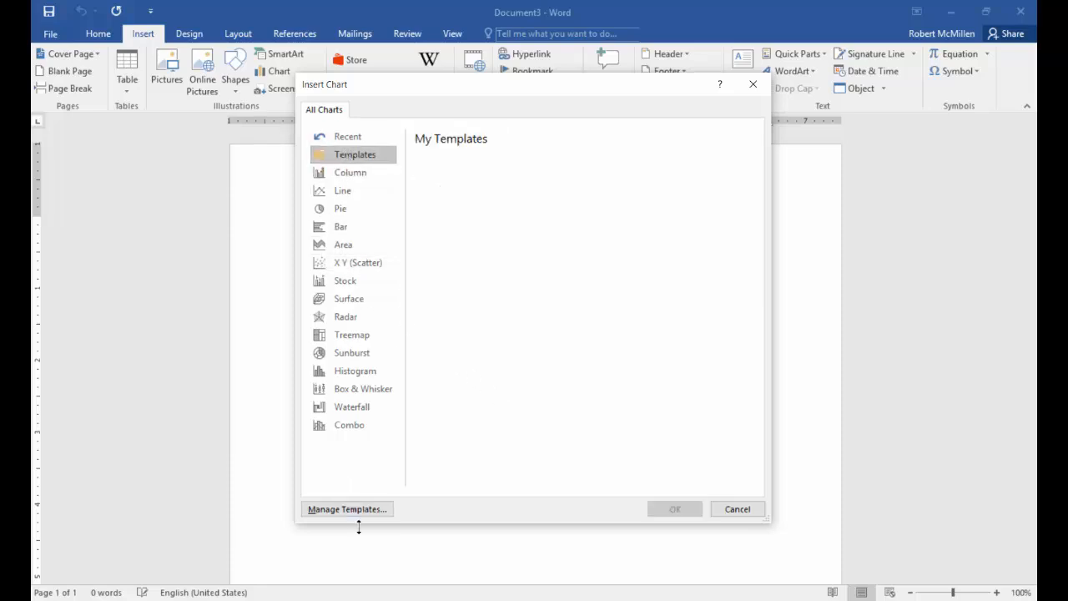
# - Browse the Column, Line and Pie chart categories, going through the pie variants up to Doughnut
pyautogui.click(356, 172)
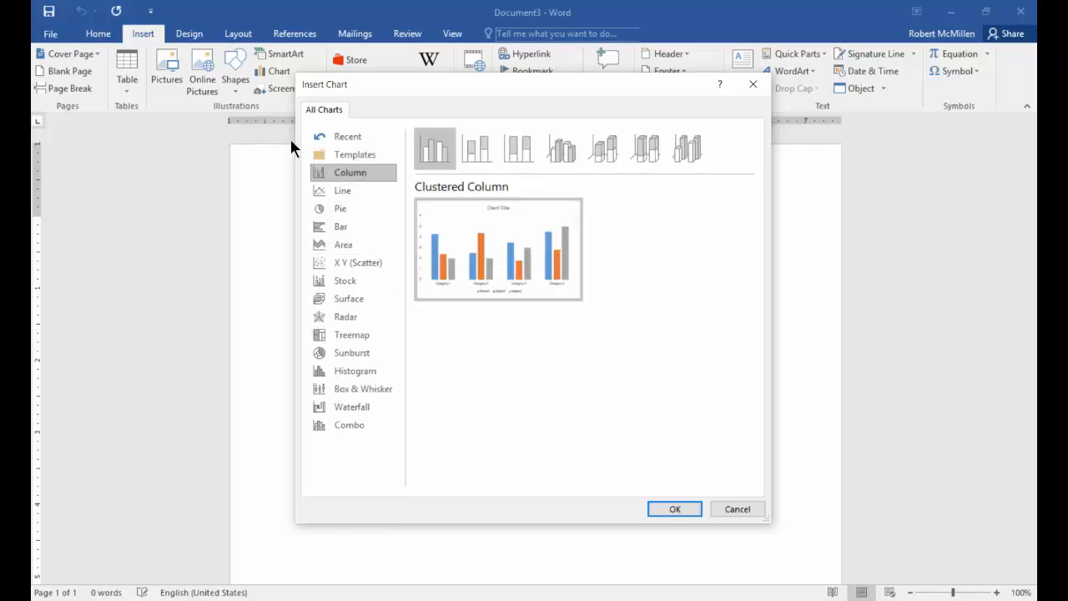
pyautogui.click(351, 191)
pyautogui.click(350, 209)
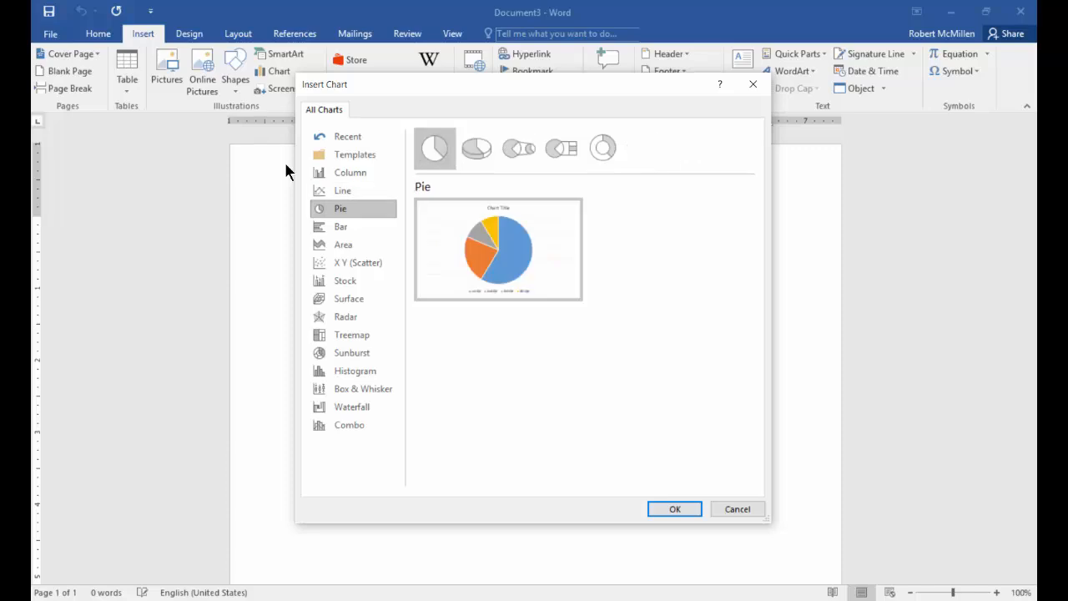
pyautogui.click(476, 148)
pyautogui.press('Right')
pyautogui.press('Right')
pyautogui.press('Right')
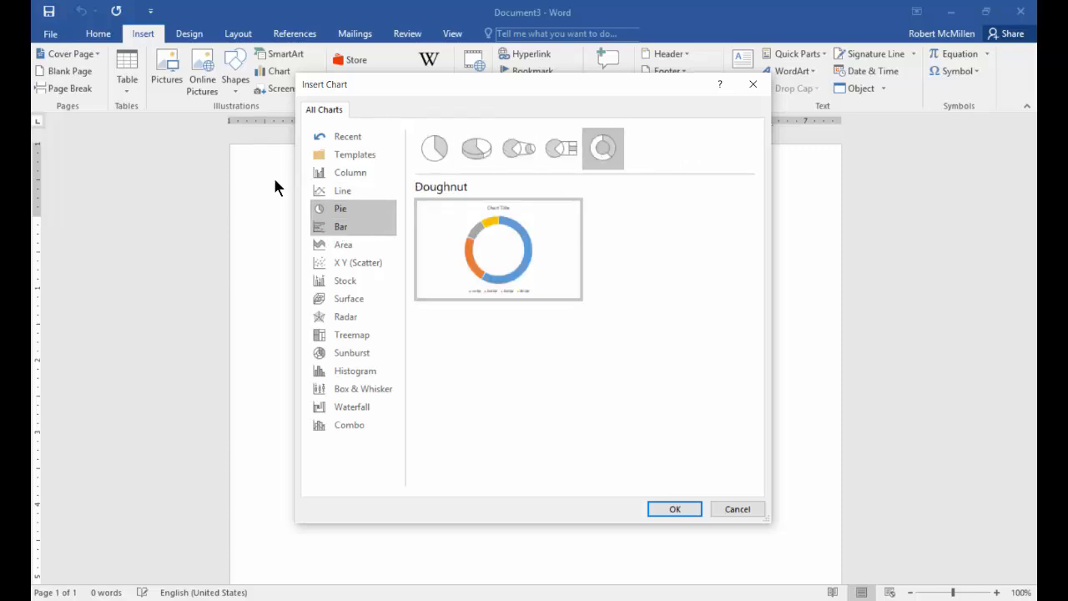
# - Examine the Bar charts up to 100% Stacked Bar, followed by the Area, X Y (Scatter) and Stock categories
pyautogui.click(342, 226)
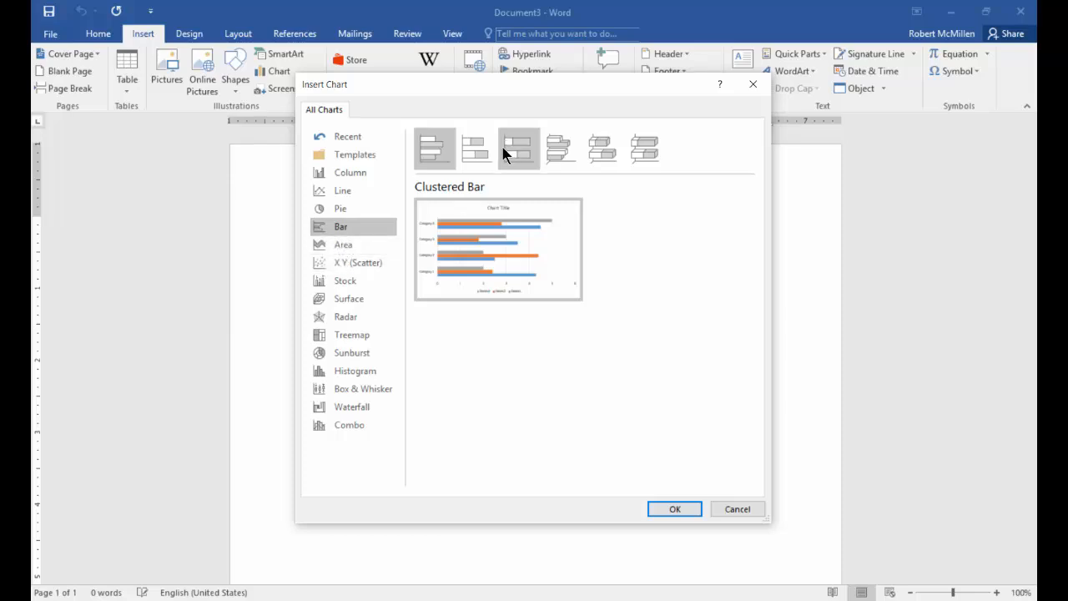
pyautogui.press('Right')
pyautogui.press('Right')
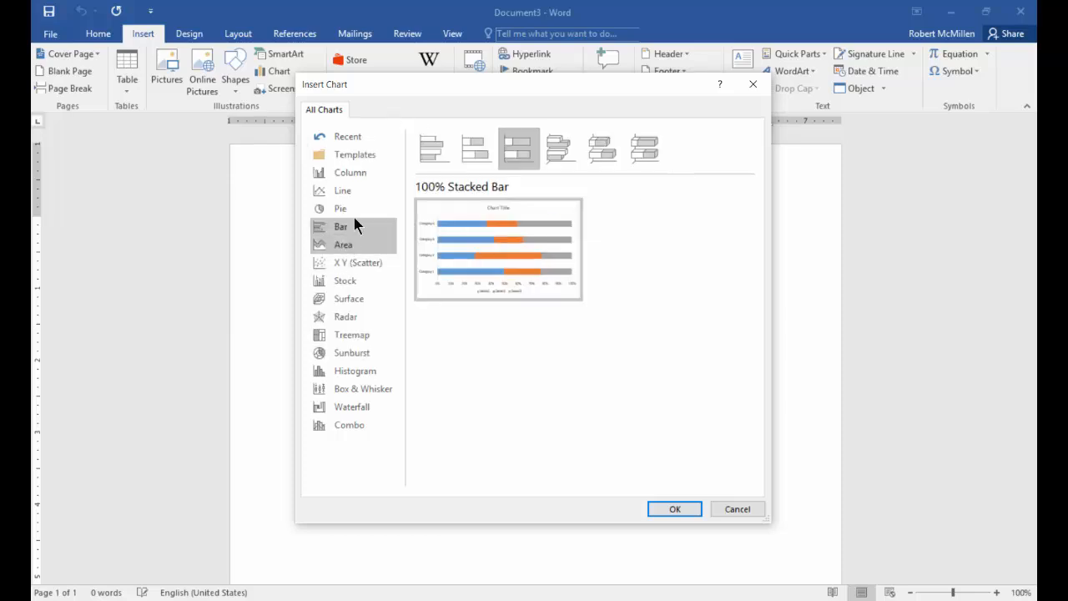
pyautogui.click(376, 0)
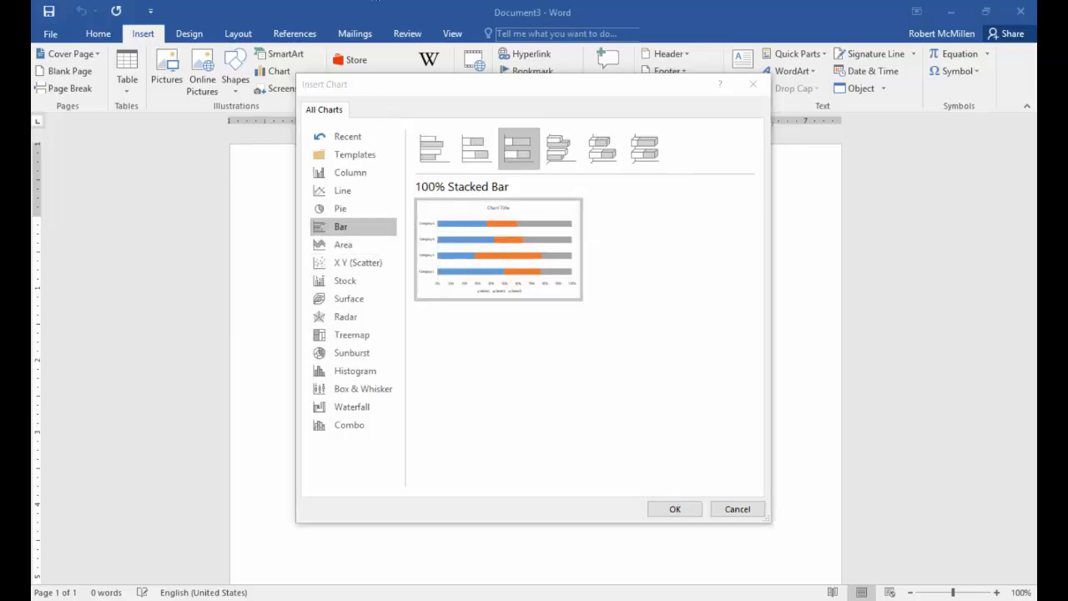
pyautogui.click(348, 244)
pyautogui.click(349, 262)
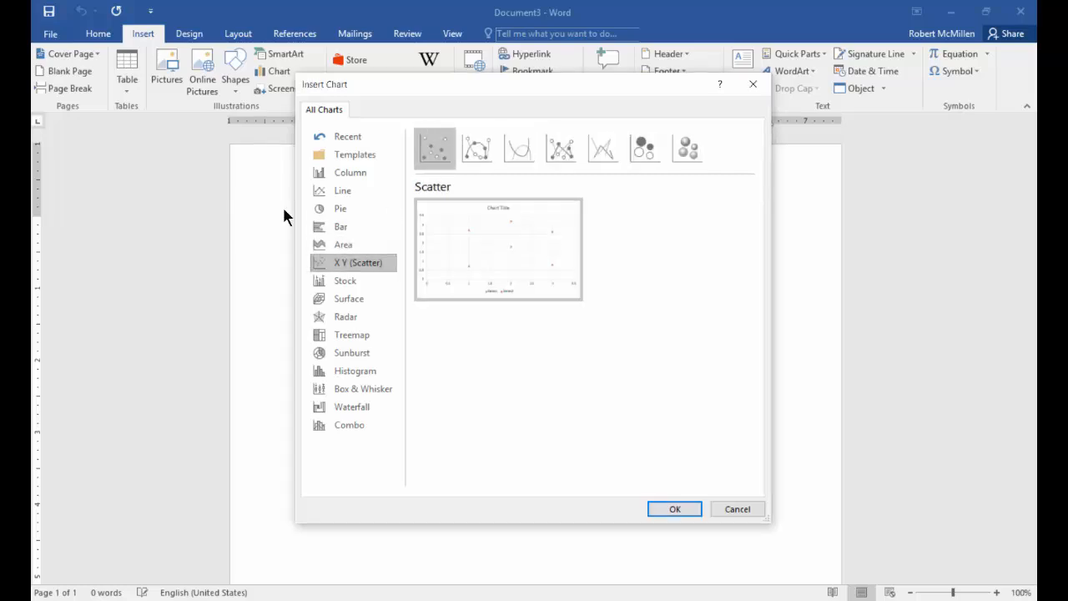
pyautogui.click(346, 282)
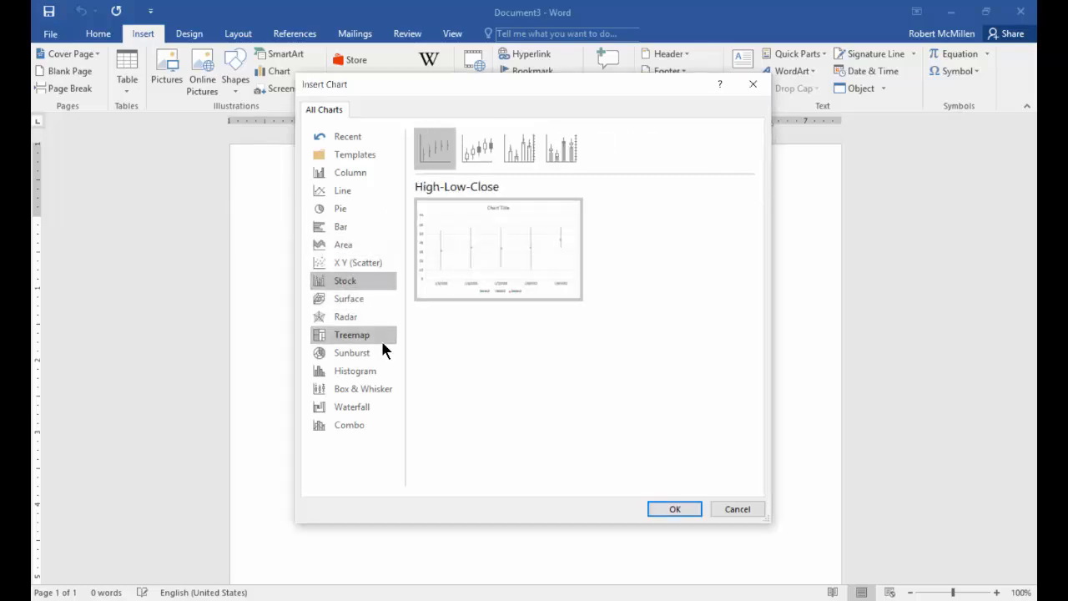
# - Look through the Surface, Radar, Treemap and Sunburst chart types, enlarging the previews of Surface, Treemap and Sunburst
pyautogui.click(365, 297)
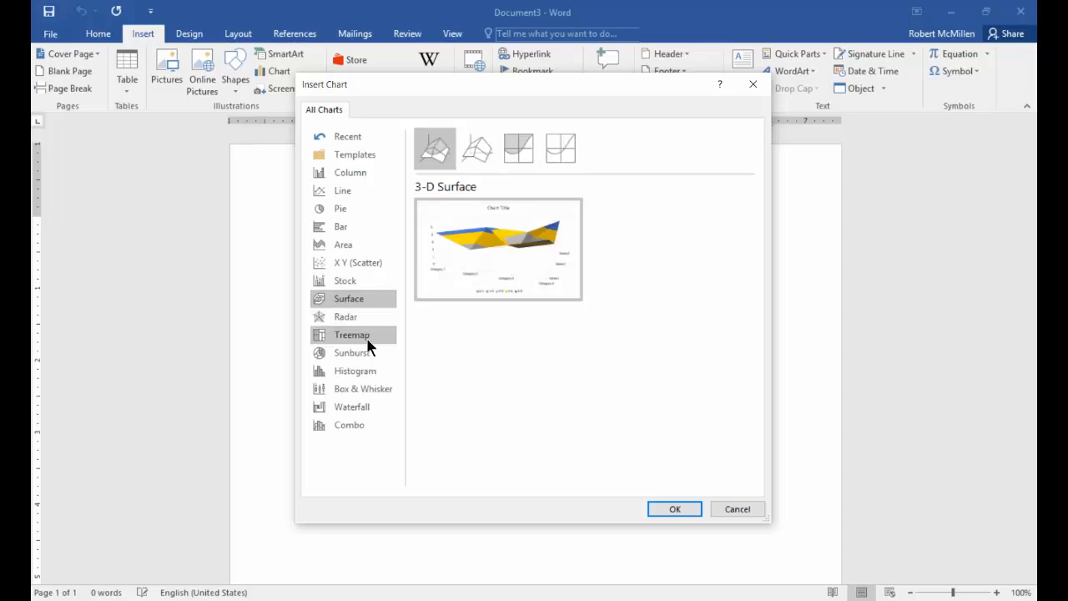
pyautogui.moveTo(534, 259)
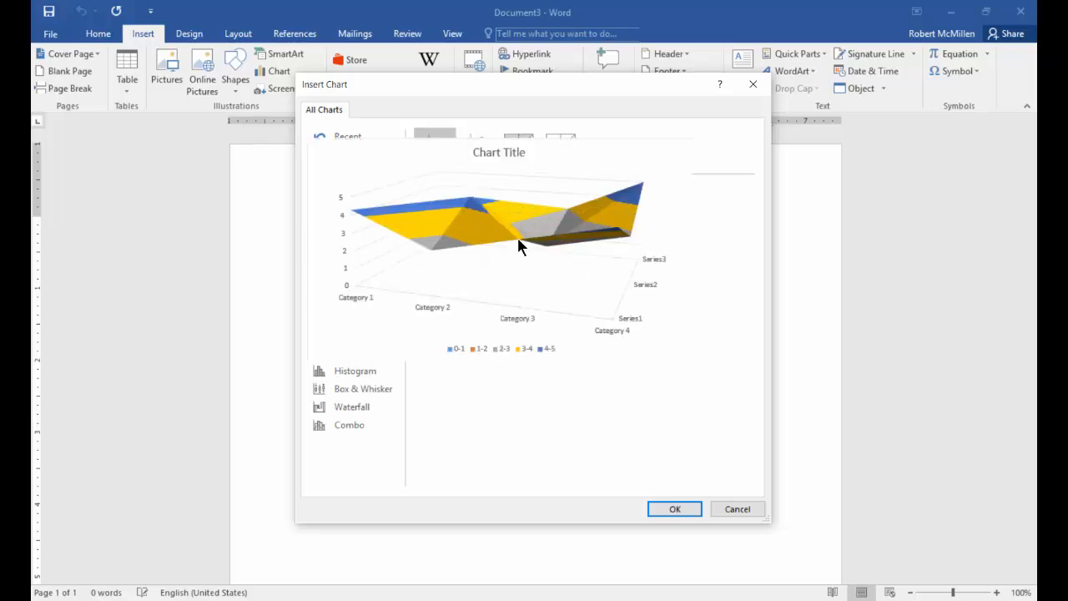
pyautogui.click(347, 321)
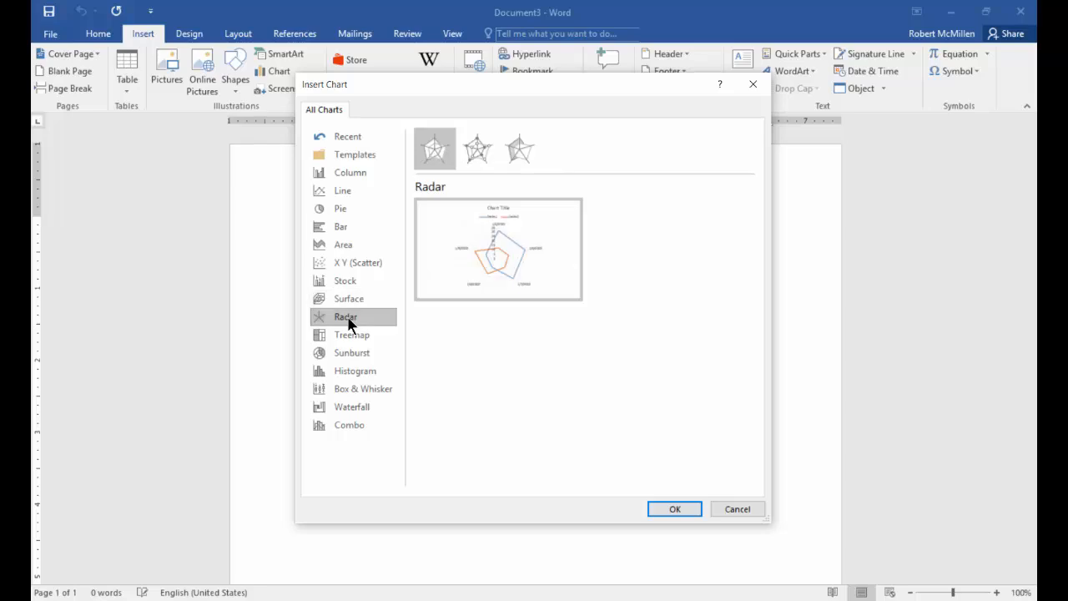
pyautogui.click(365, 335)
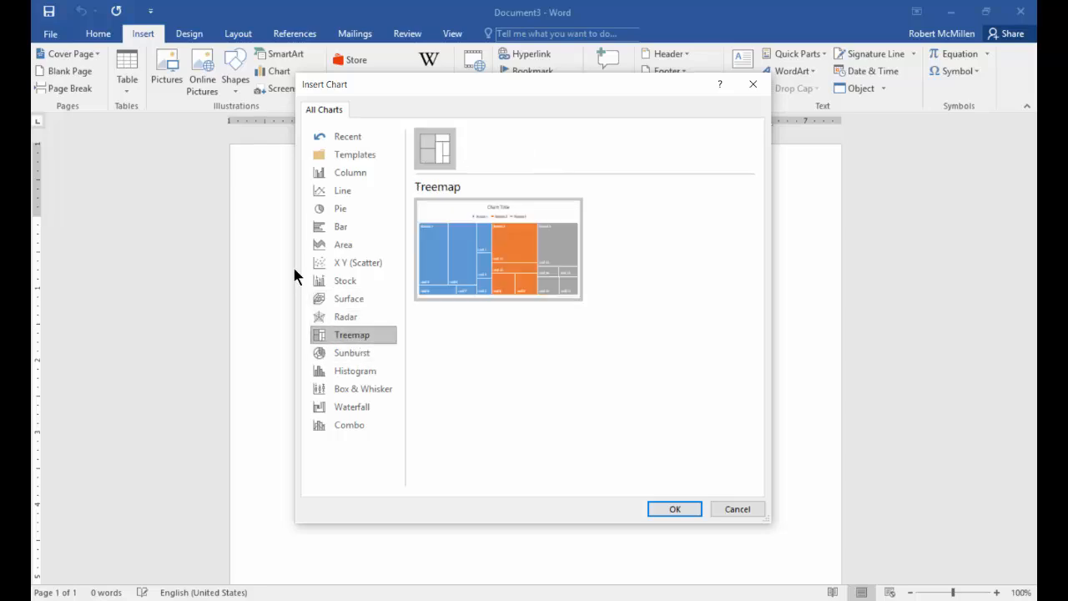
pyautogui.moveTo(511, 250)
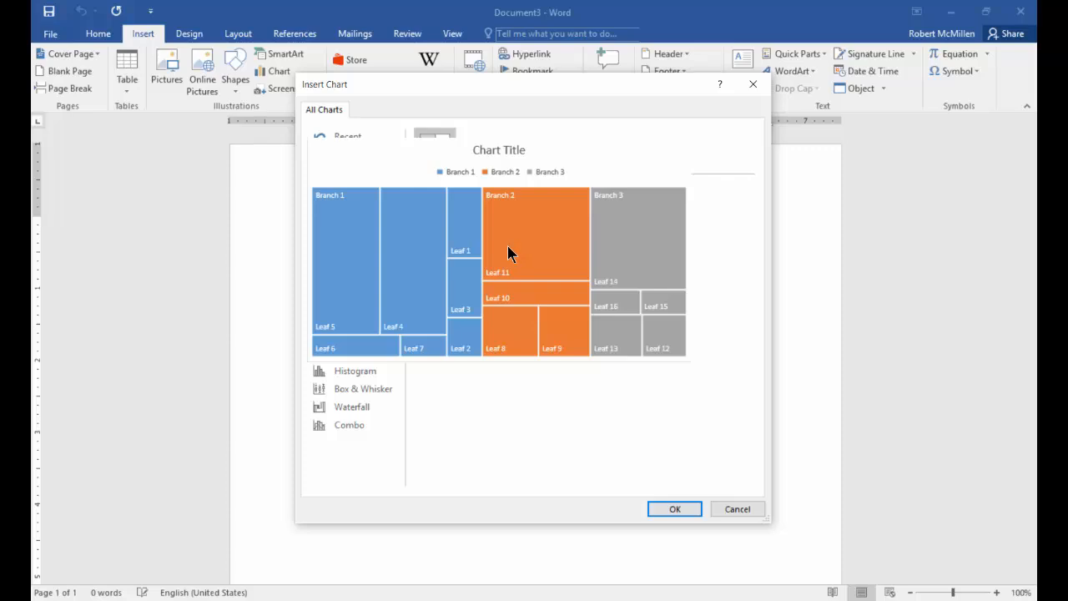
pyautogui.click(354, 354)
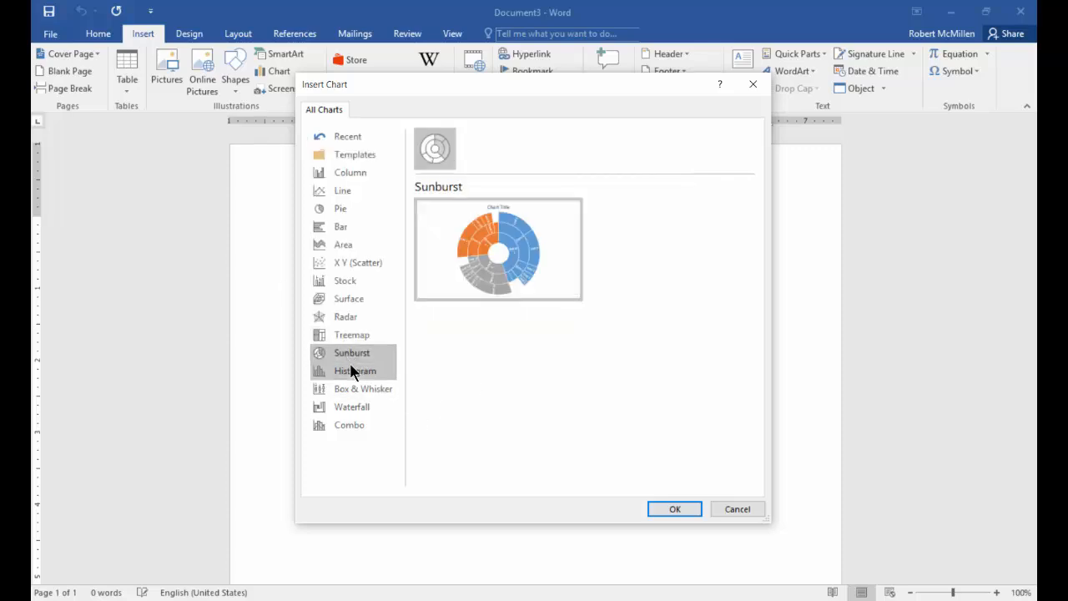
pyautogui.moveTo(551, 235)
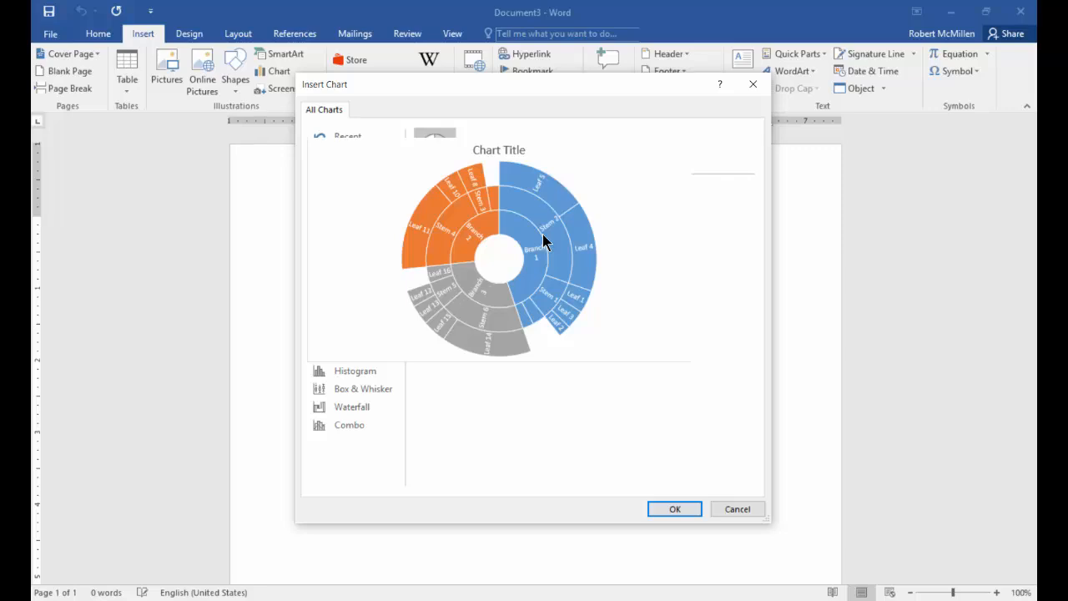
# - View the Histogram, Box & Whisker, Waterfall and Combo chart types
pyautogui.click(367, 370)
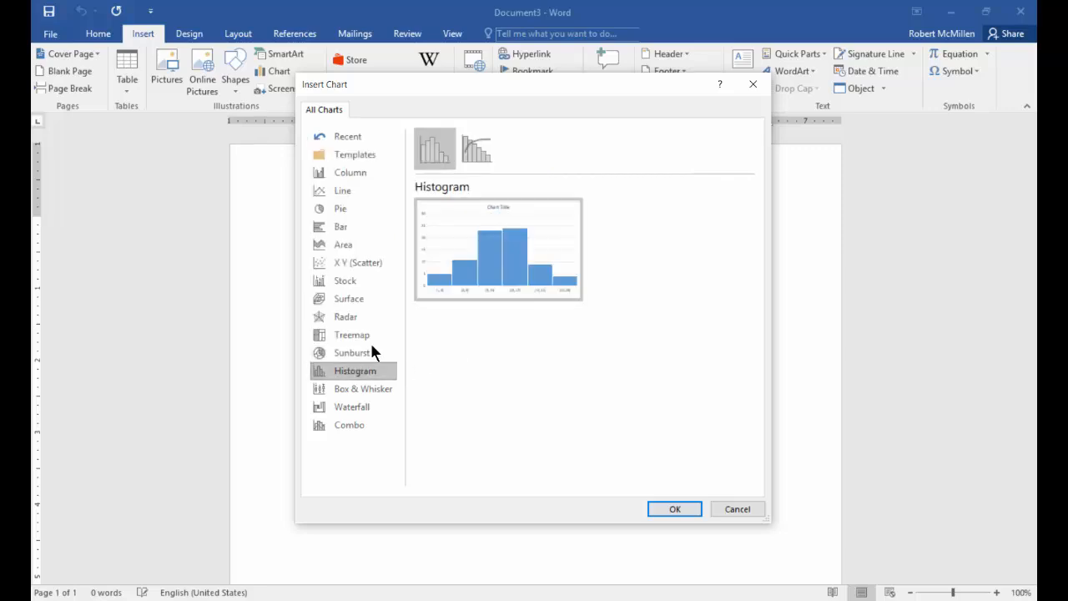
pyautogui.click(384, 393)
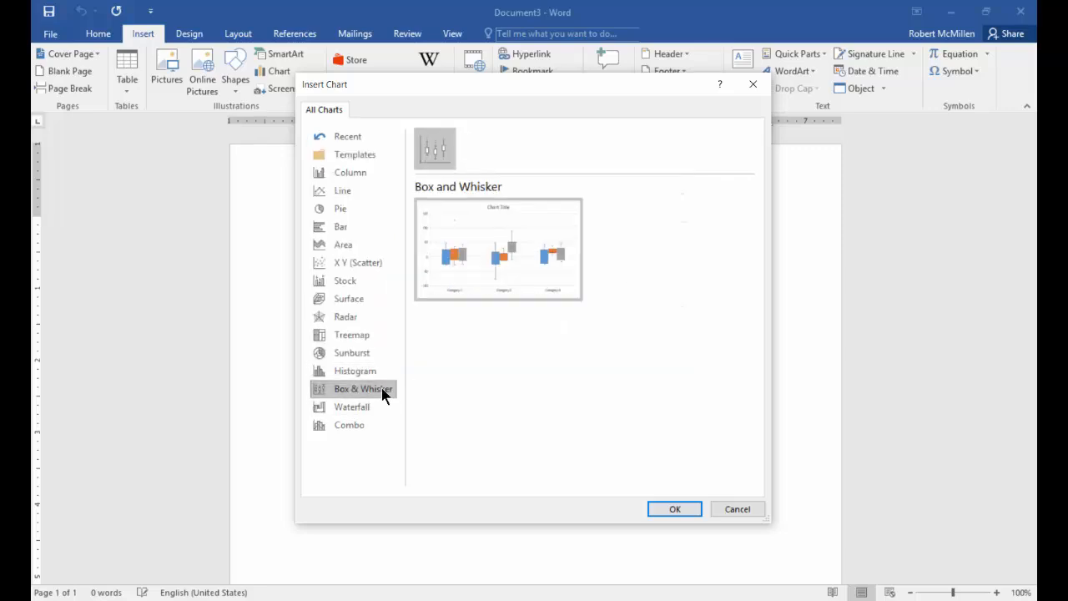
pyautogui.click(364, 408)
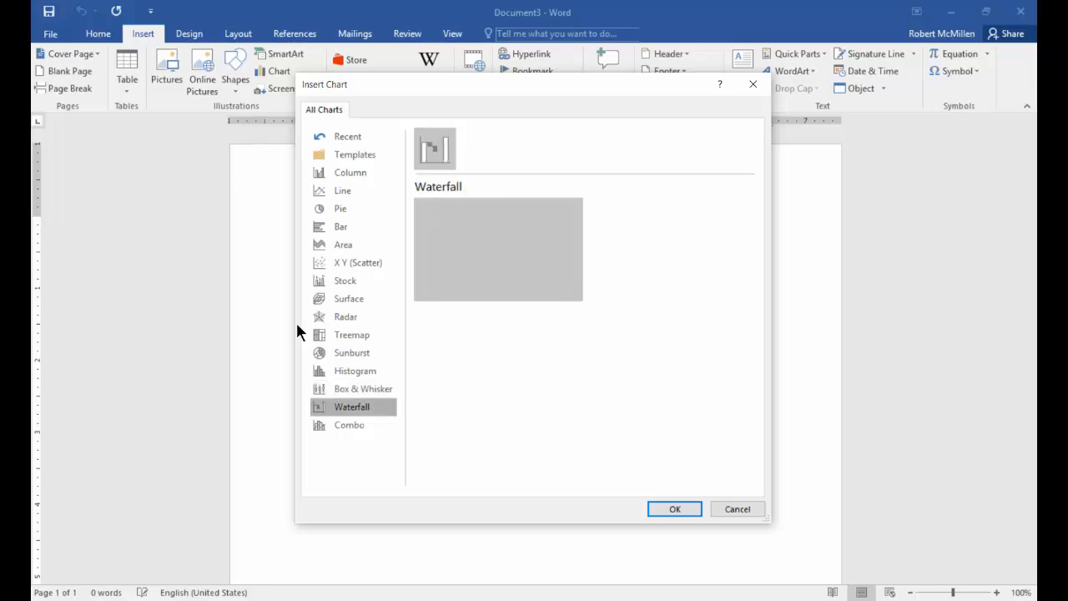
pyautogui.click(363, 426)
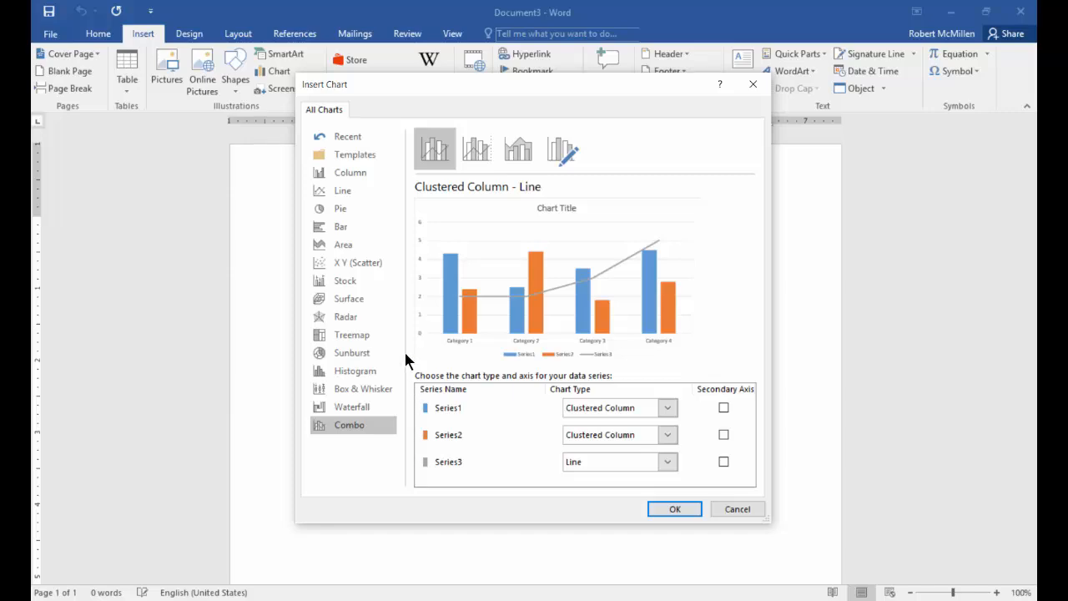
# - Insert a Clustered Column chart from the Column category into the blank document
pyautogui.click(359, 180)
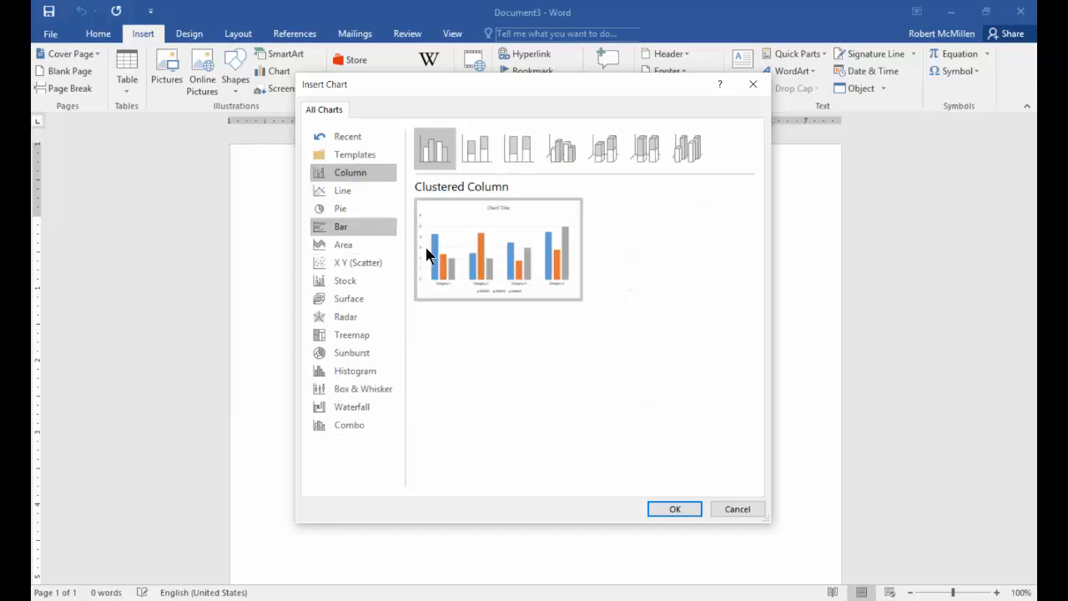
pyautogui.moveTo(409, 209)
pyautogui.doubleClick(508, 255)
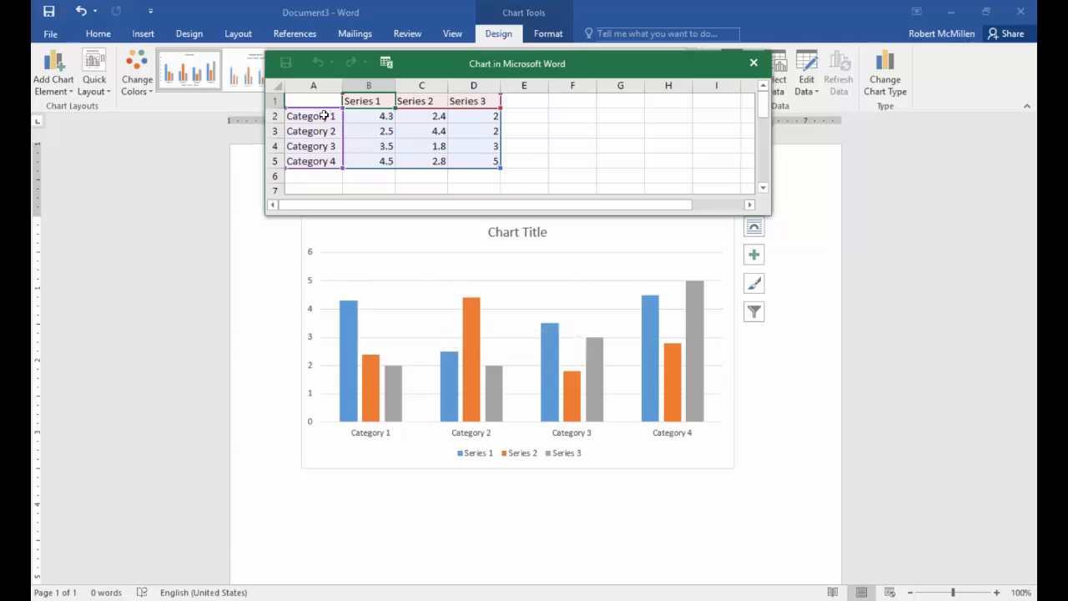
# - Rename the four categories in cells A2 to A5 of the chart's data sheet as January, February, March and April
pyautogui.click(324, 122)
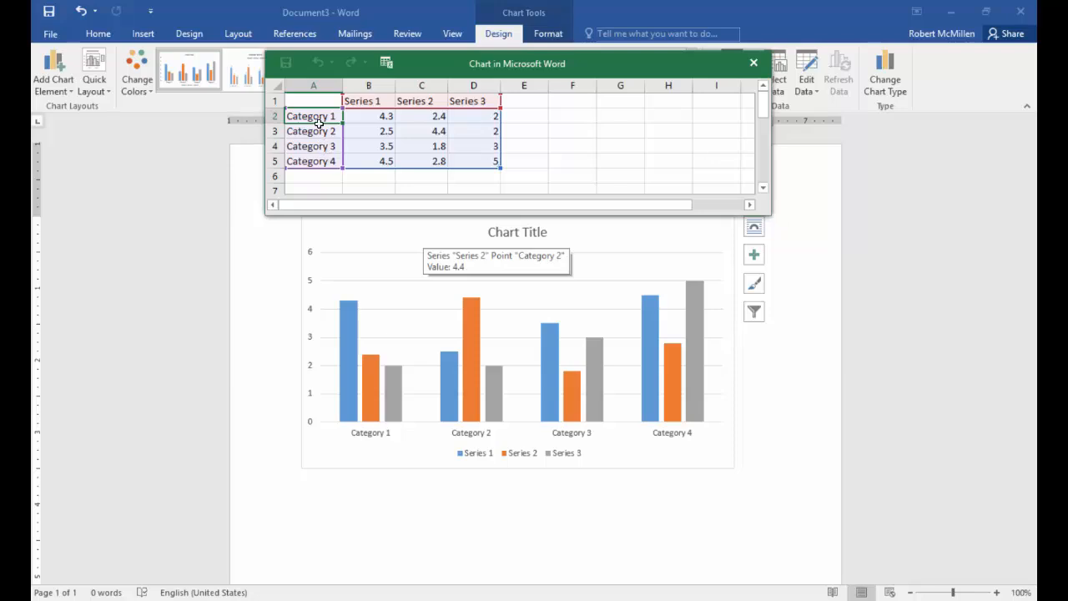
pyautogui.write('January')
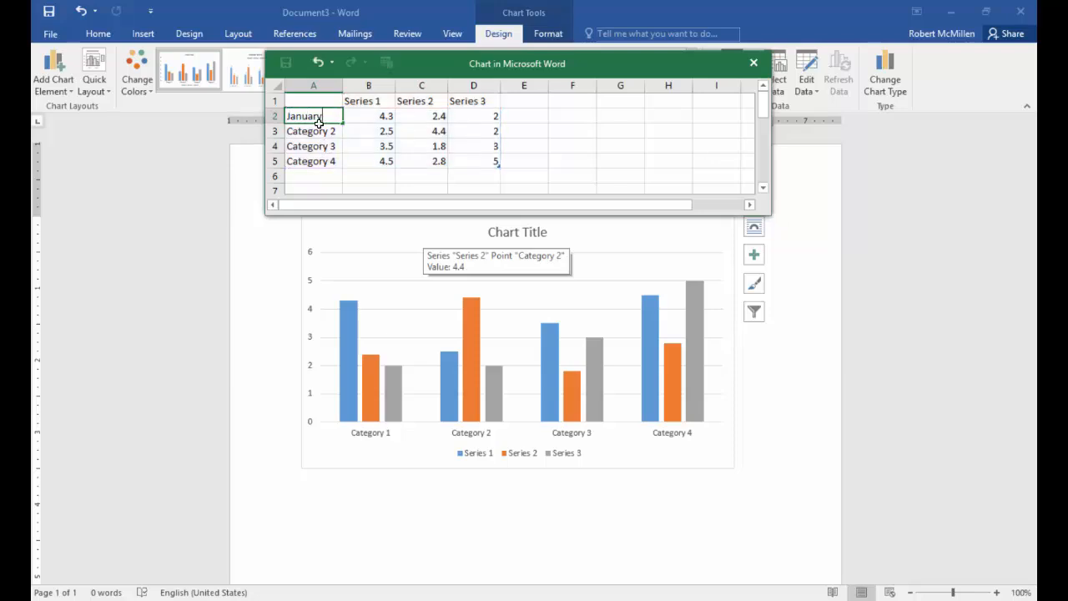
pyautogui.press('Return')
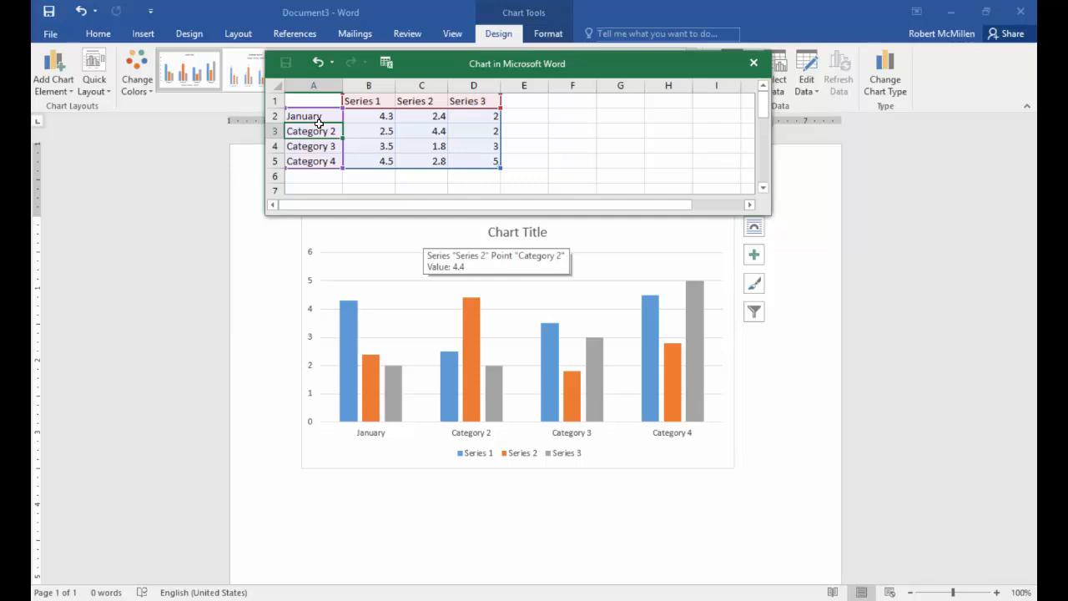
pyautogui.write('February')
pyautogui.press('Return')
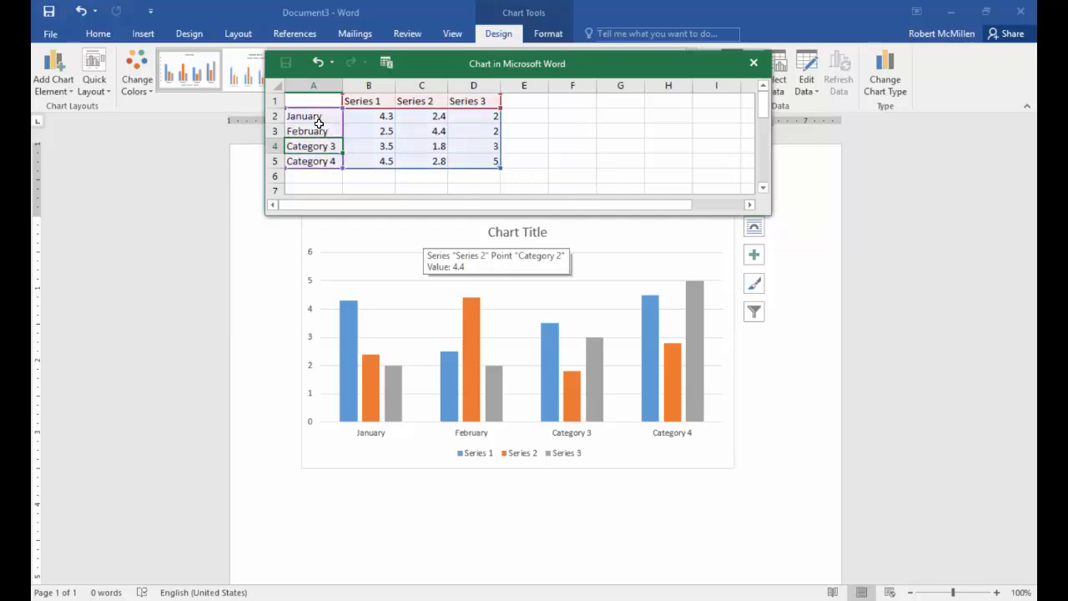
pyautogui.write('March')
pyautogui.press('Return')
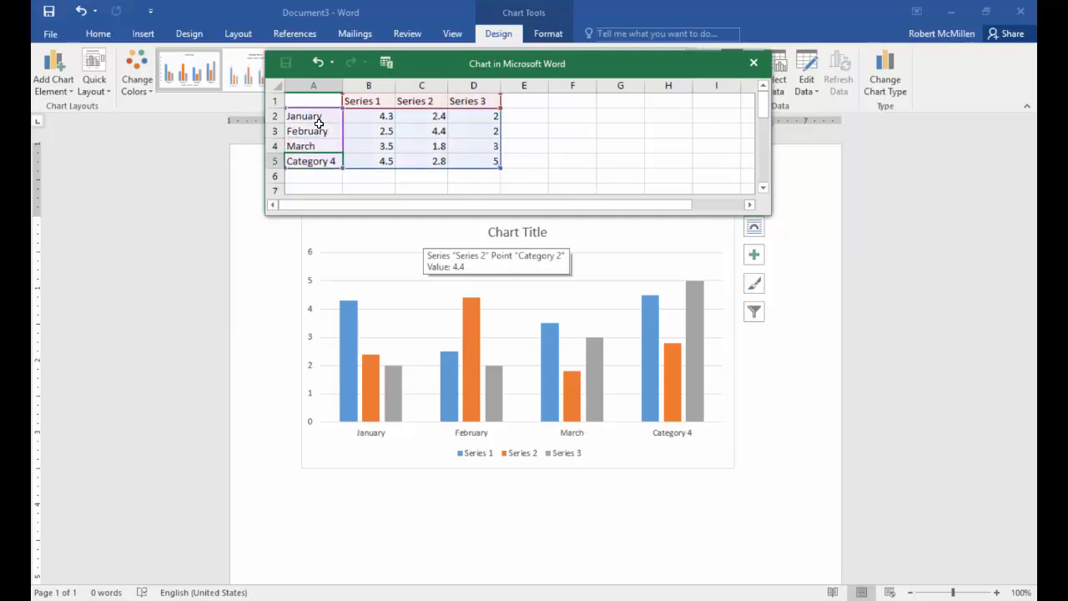
pyautogui.write('April')
pyautogui.rightClick(319, 123)
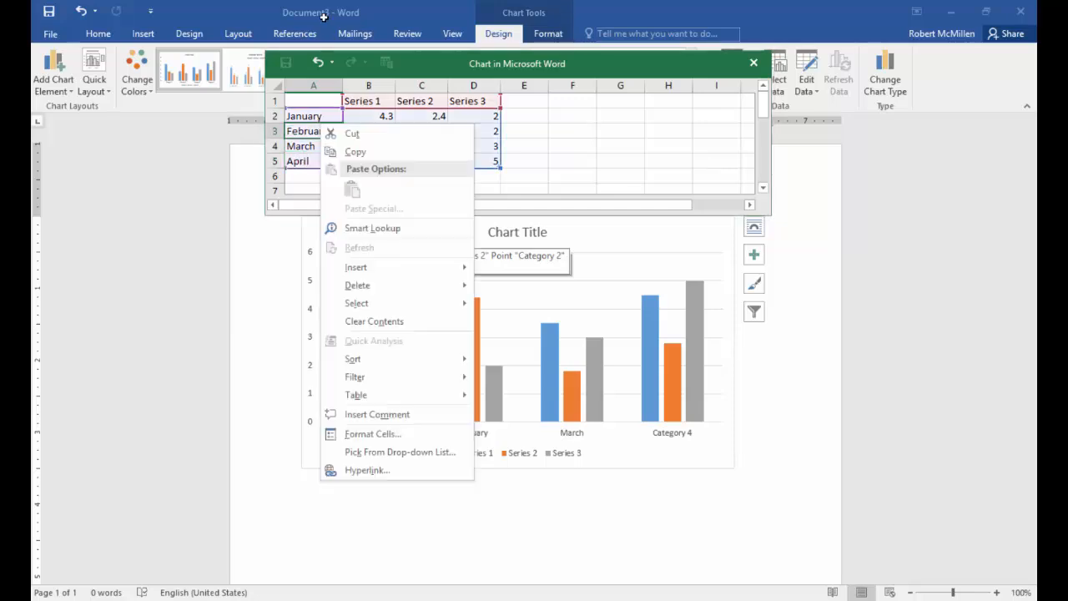
# - Rename the three data series in cells B1 to D1 of the chart's data sheet as Sales, Staff and Expenses
pyautogui.click(363, 100)
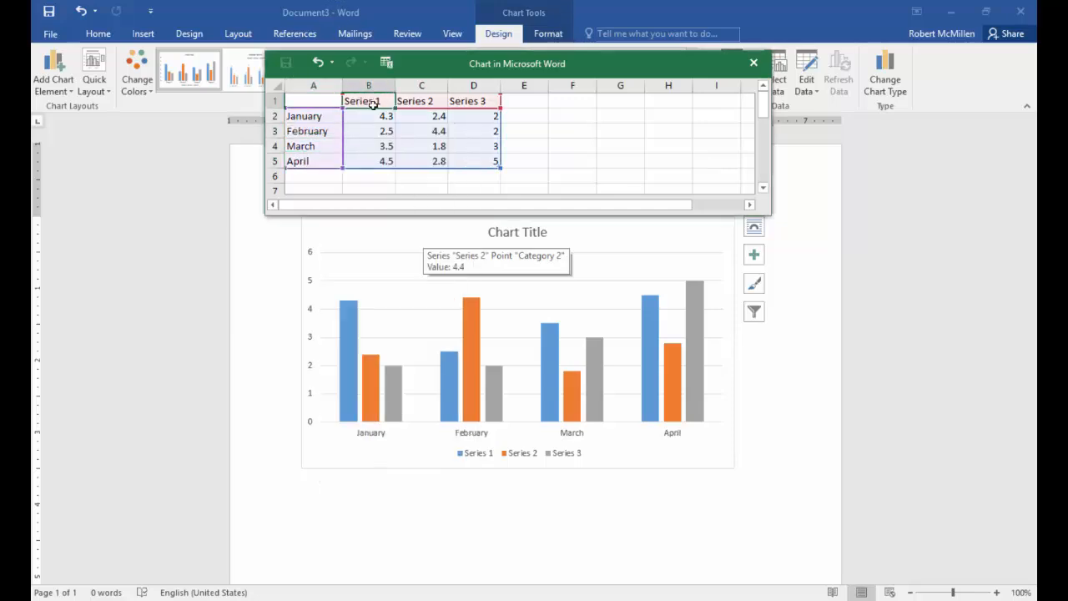
pyautogui.write('Sales')
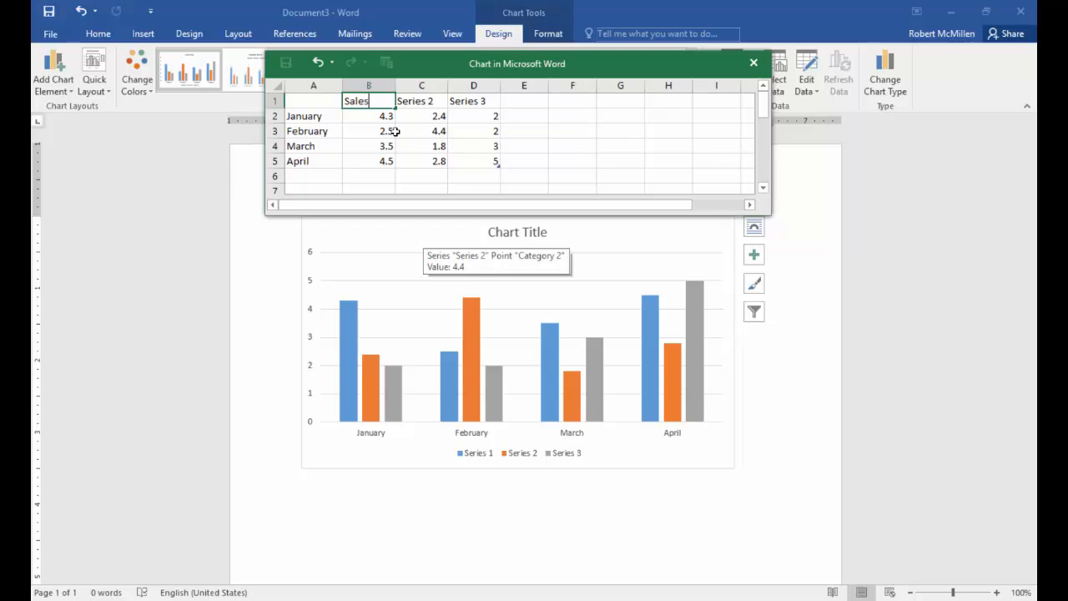
pyautogui.click(426, 102)
pyautogui.write('Staff')
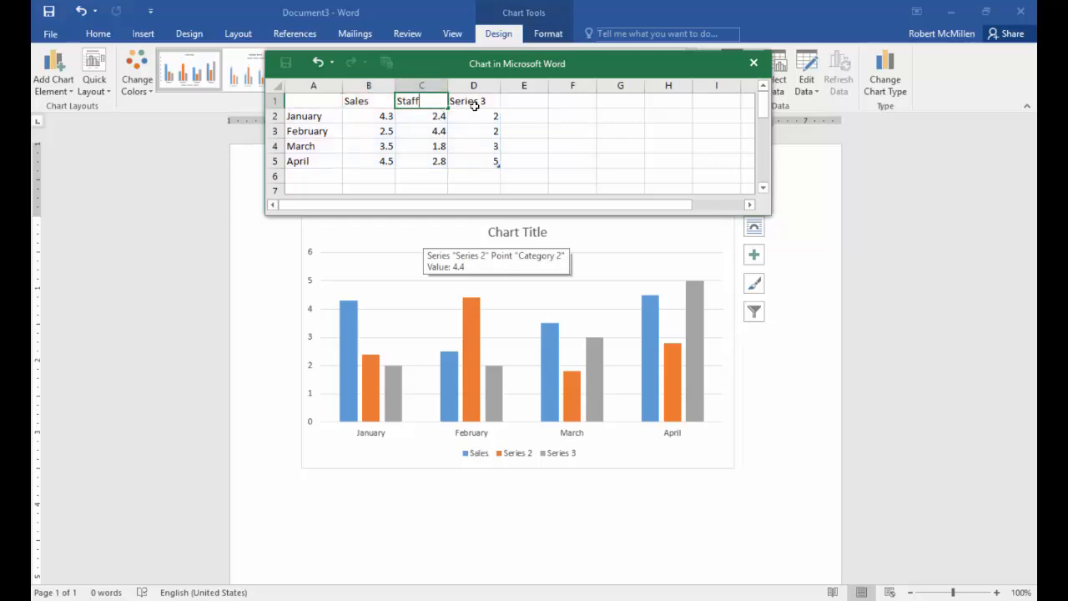
pyautogui.click(474, 101)
pyautogui.write('Exp')
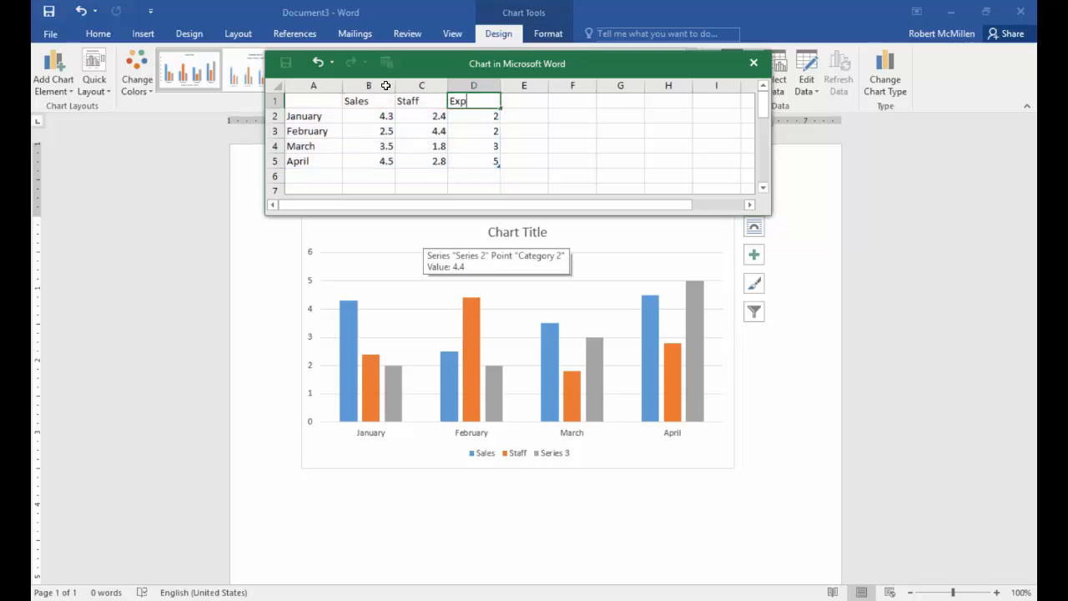
pyautogui.write('enses')
pyautogui.press('Return')
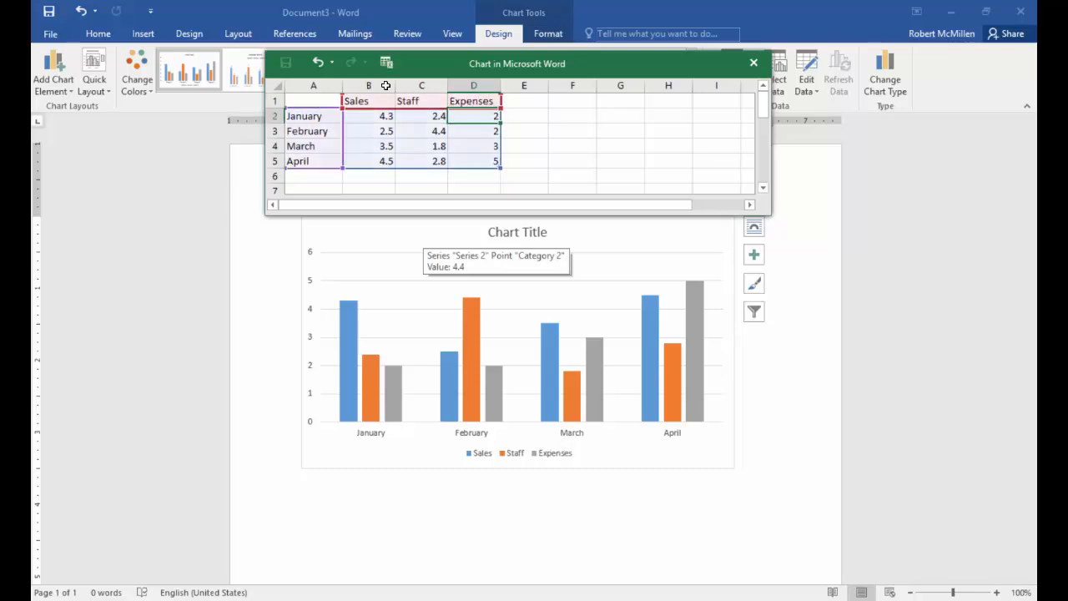
# - Enter the Sales values 10, 6, 12 and 12 for January to April in the data sheet
pyautogui.click(387, 114)
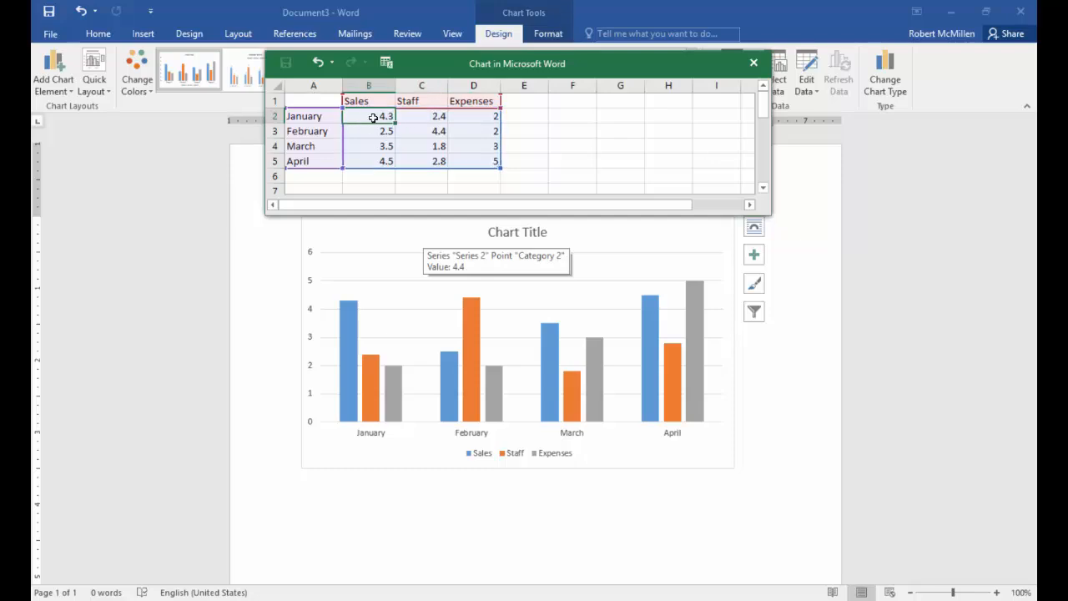
pyautogui.write('10')
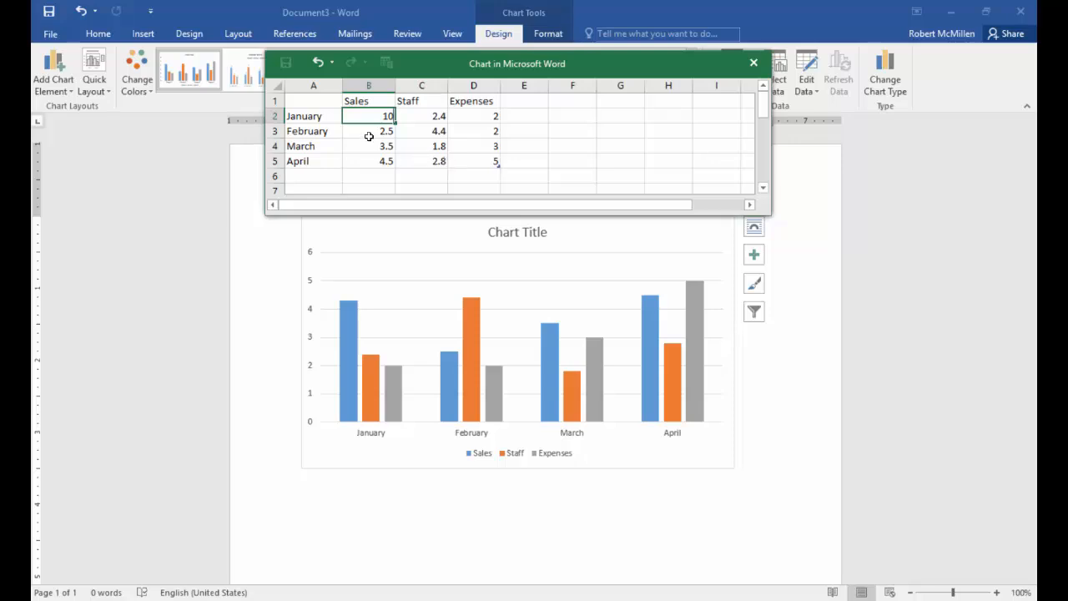
pyautogui.press('Return')
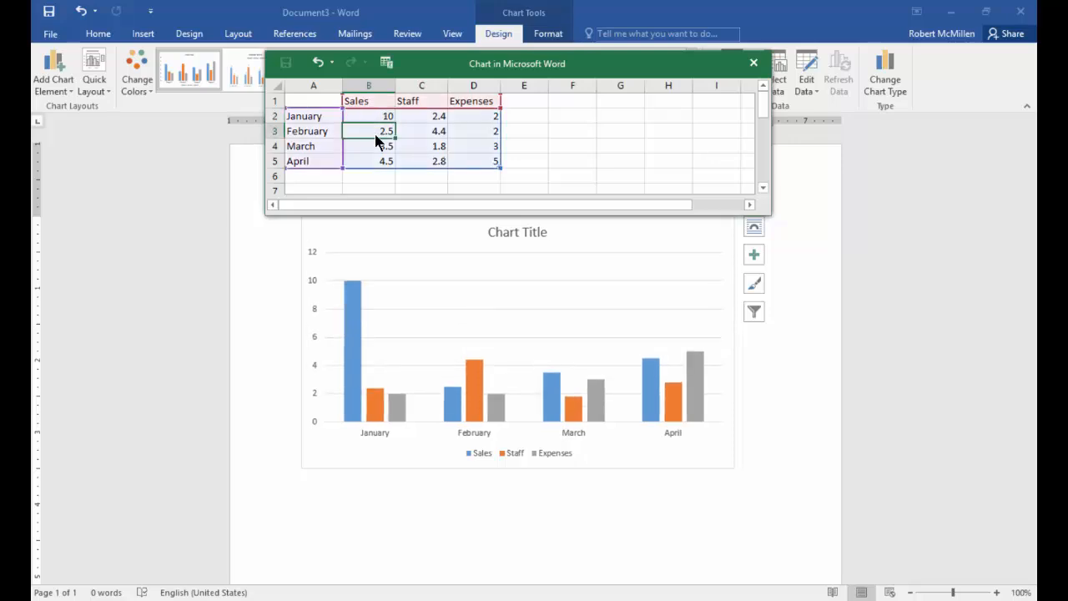
pyautogui.write('6')
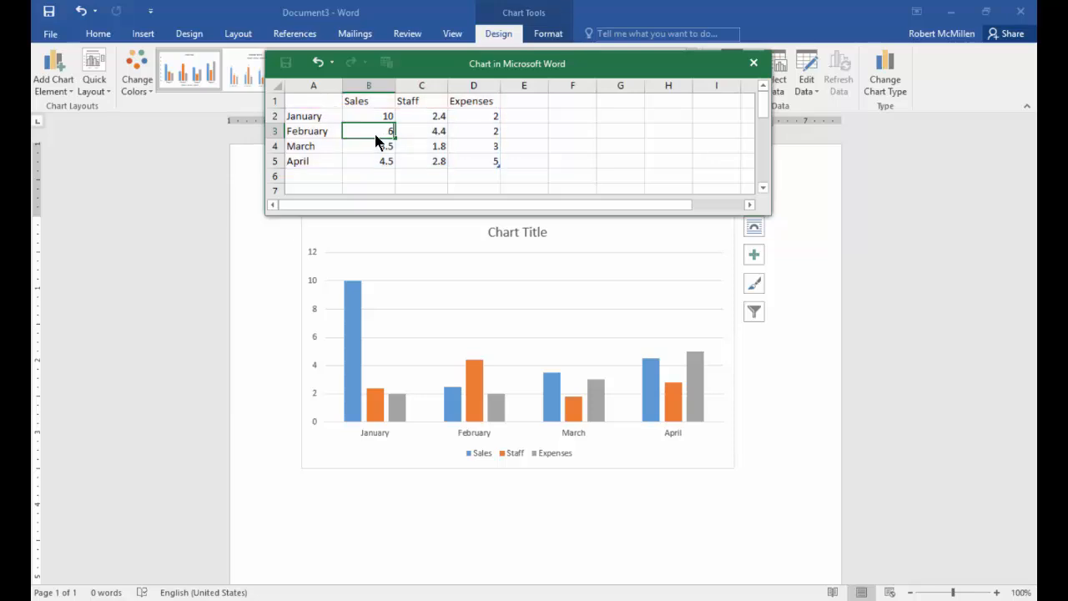
pyautogui.press('Return')
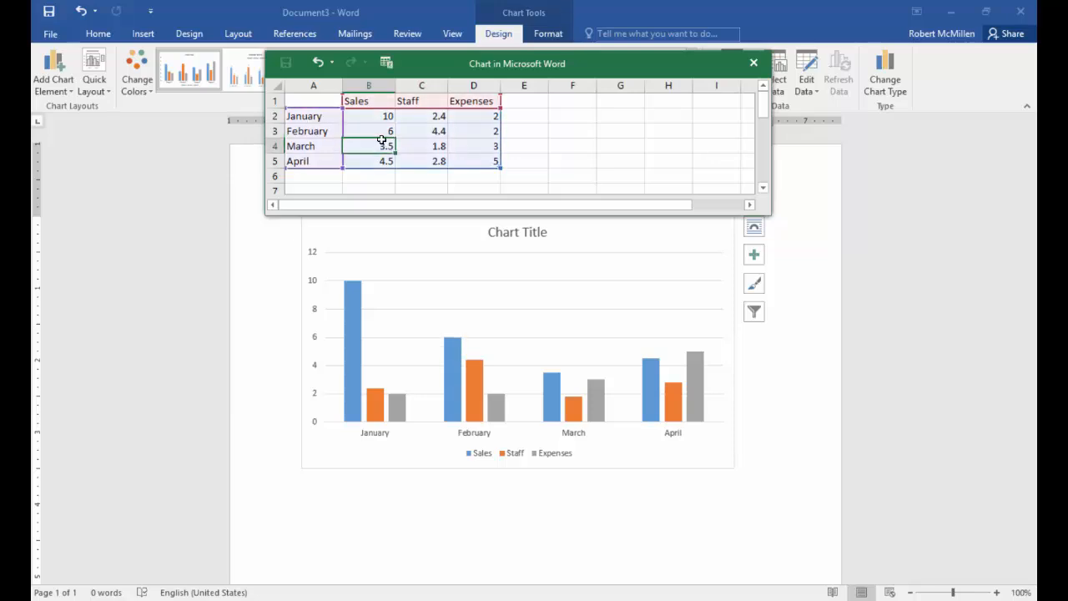
pyautogui.write('12')
pyautogui.press('Return')
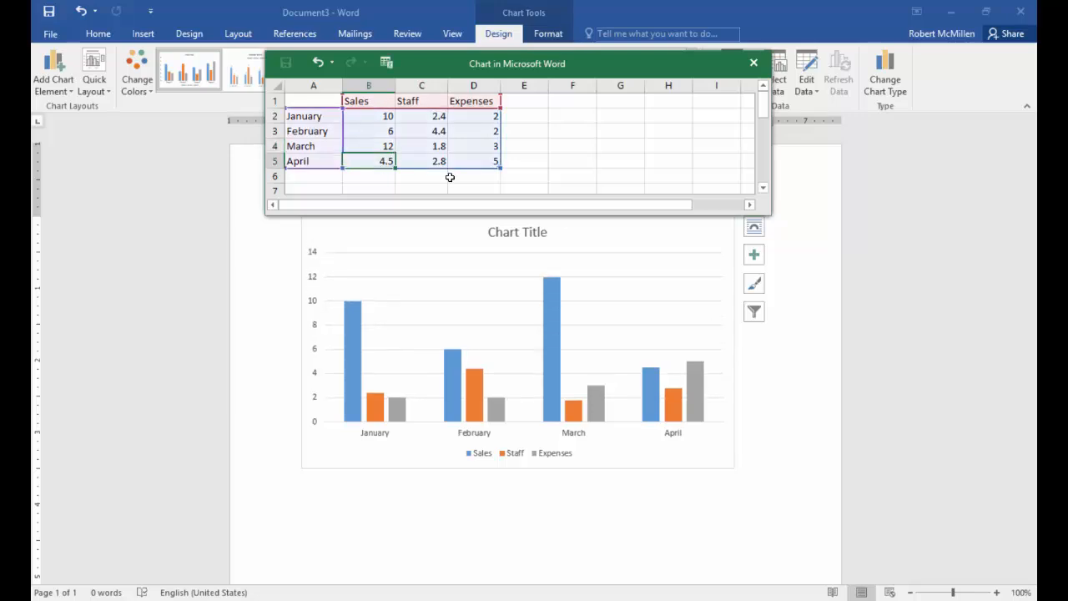
pyautogui.write('12')
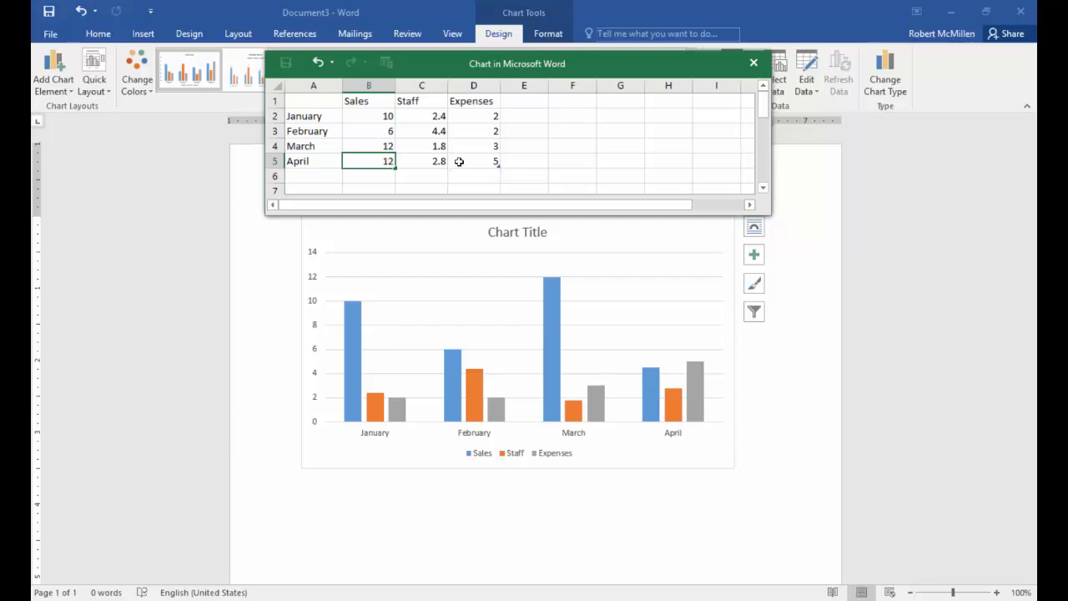
# - Enter the Staff values 2, 4, 3 and 5 for January to April in the data sheet
pyautogui.click(439, 120)
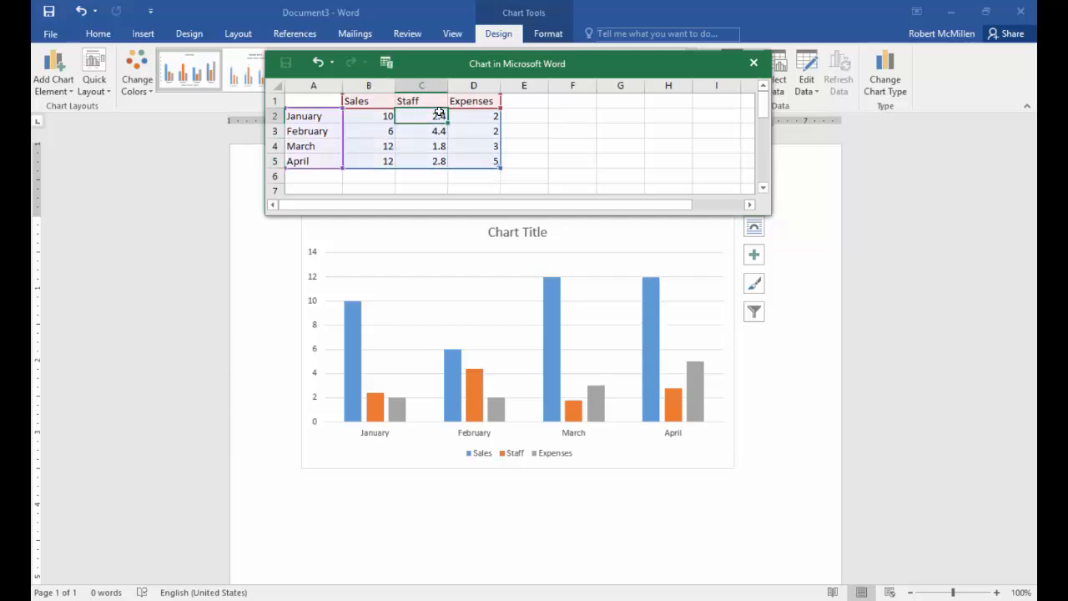
pyautogui.write('2')
pyautogui.press('Return')
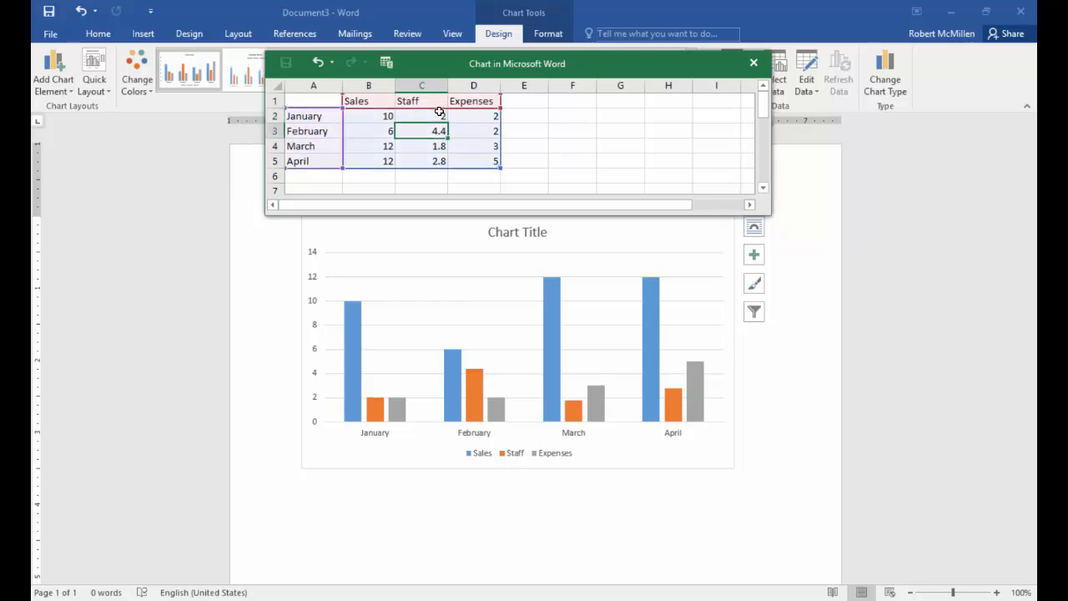
pyautogui.write('4')
pyautogui.press('Return')
pyautogui.write('3')
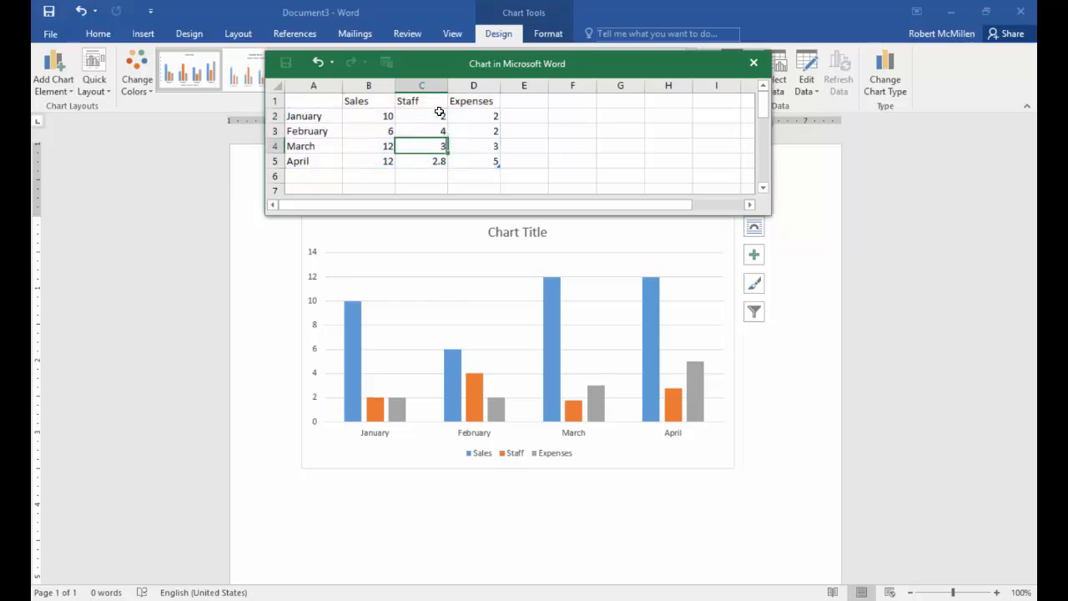
pyautogui.press('Return')
pyautogui.write('5')
pyautogui.press('Return')
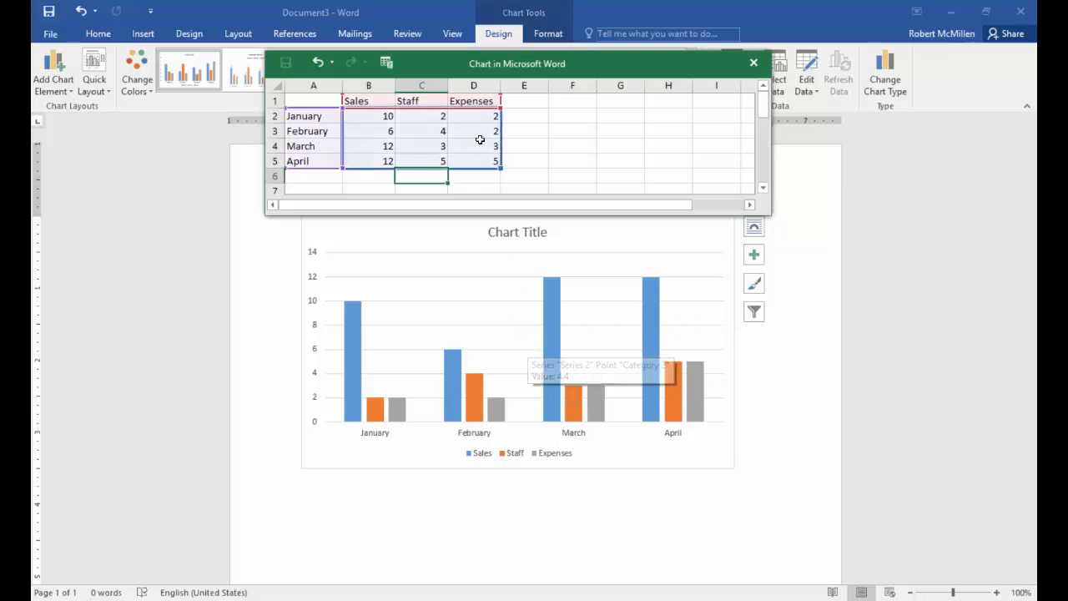
# - Enter the Expenses values 8, 10 and 11 for January, February and March in the data sheet
pyautogui.click(476, 117)
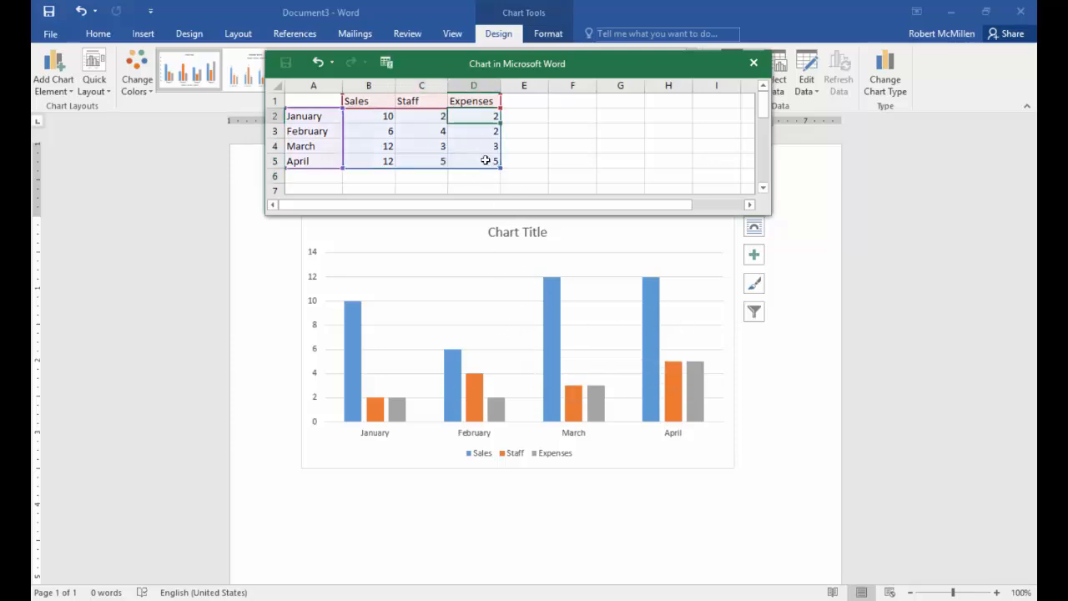
pyautogui.write('8')
pyautogui.press('Return')
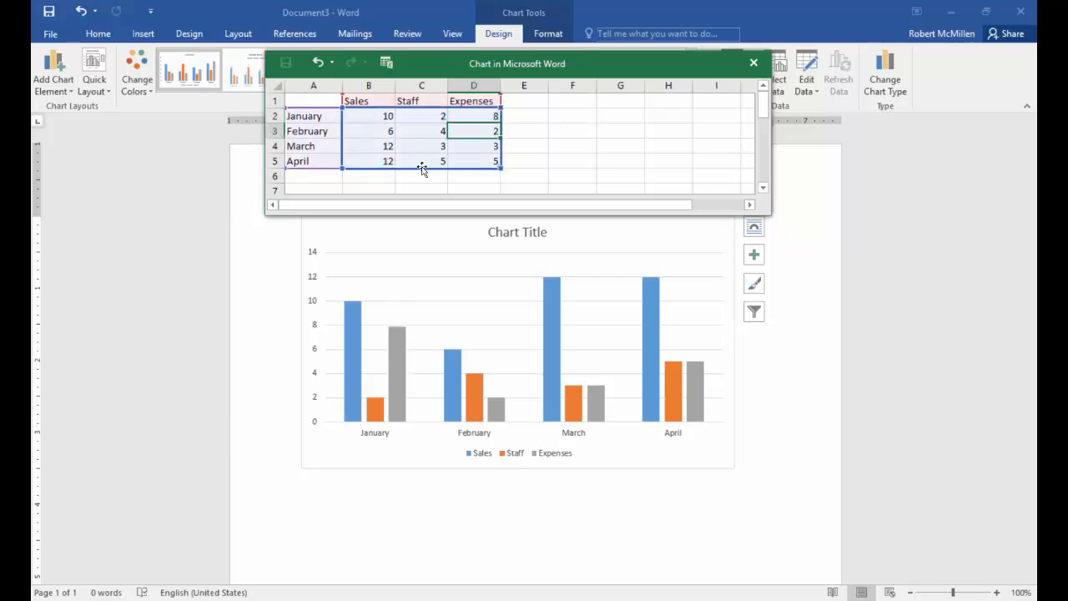
pyautogui.write('10')
pyautogui.press('Return')
pyautogui.write('11')
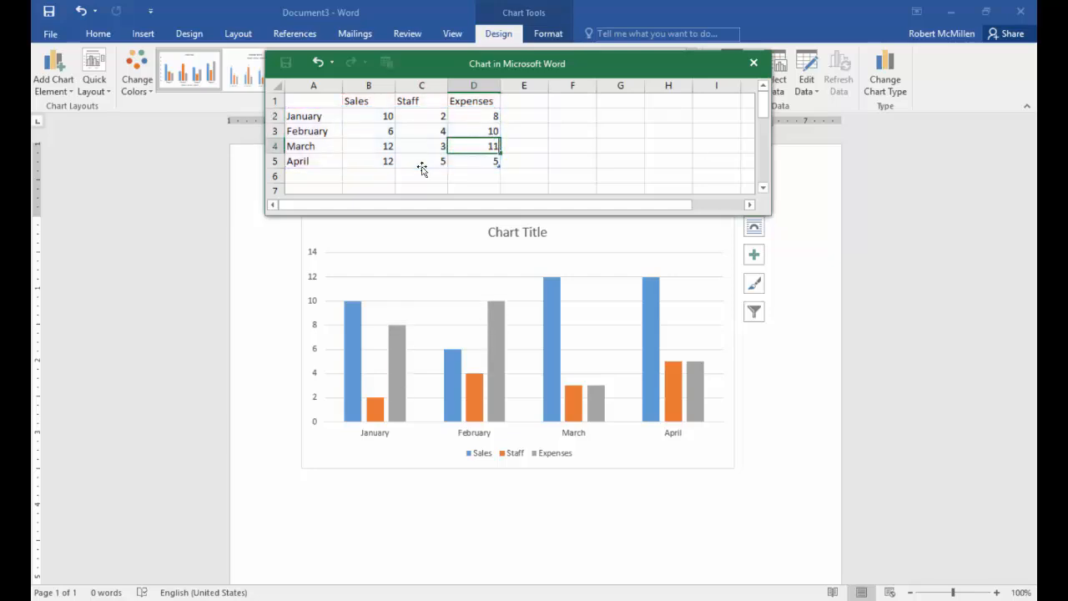
pyautogui.press('Return')
pyautogui.press('Return')
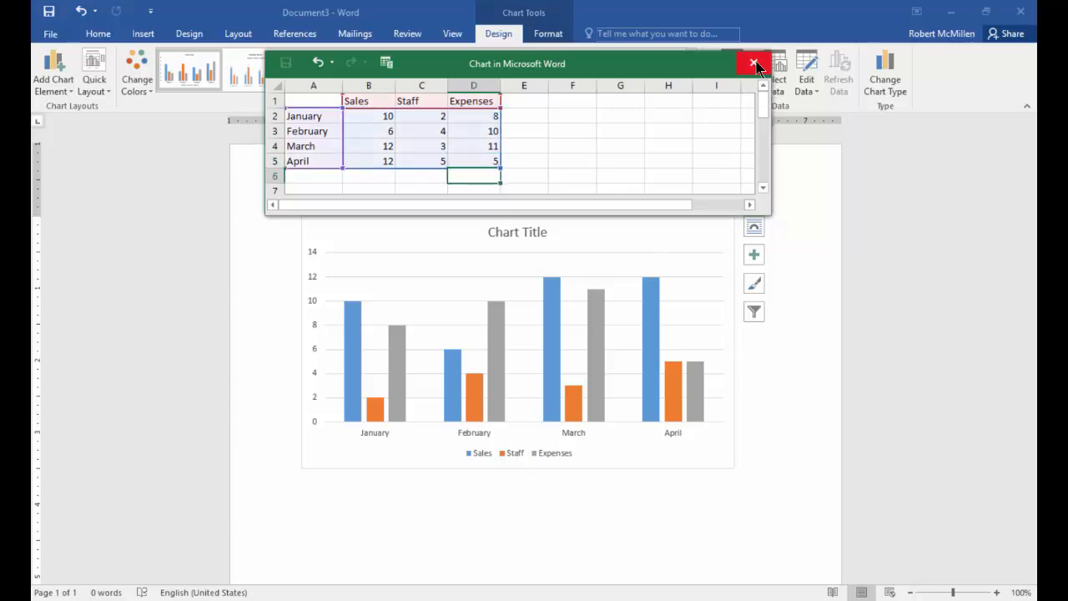
# - Select the empty cell A6 and close the chart's data sheet
pyautogui.press('Left')
pyautogui.click(305, 178)
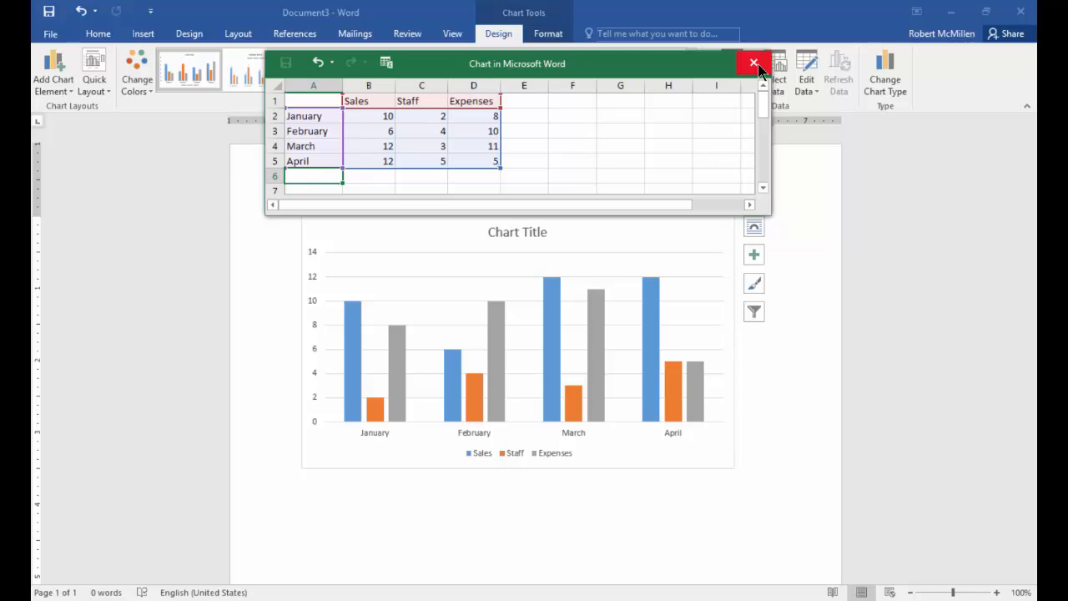
pyautogui.click(754, 64)
# - Open the chart's formatting options from its title and select the chart area
pyautogui.click(519, 232)
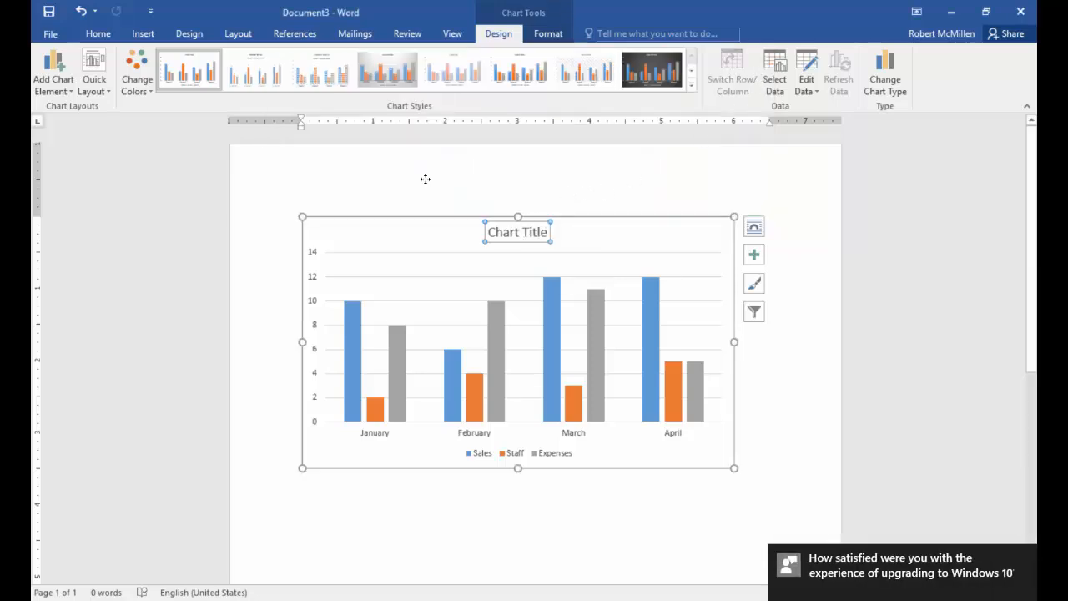
pyautogui.doubleClick(521, 231)
pyautogui.click(538, 222)
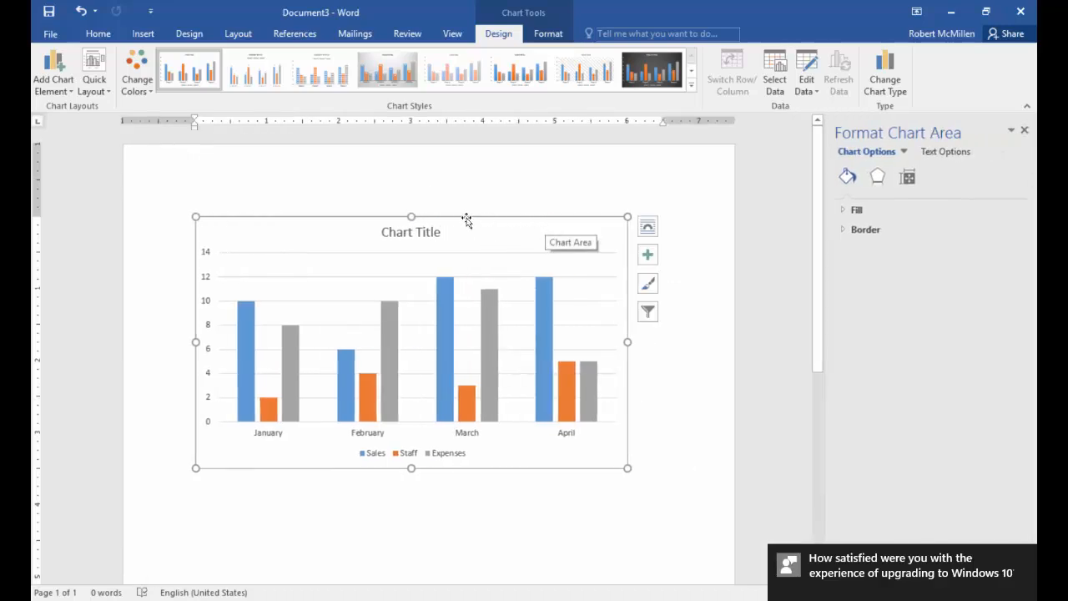
# - Delete the chart title and undo the deletion
pyautogui.click(424, 231)
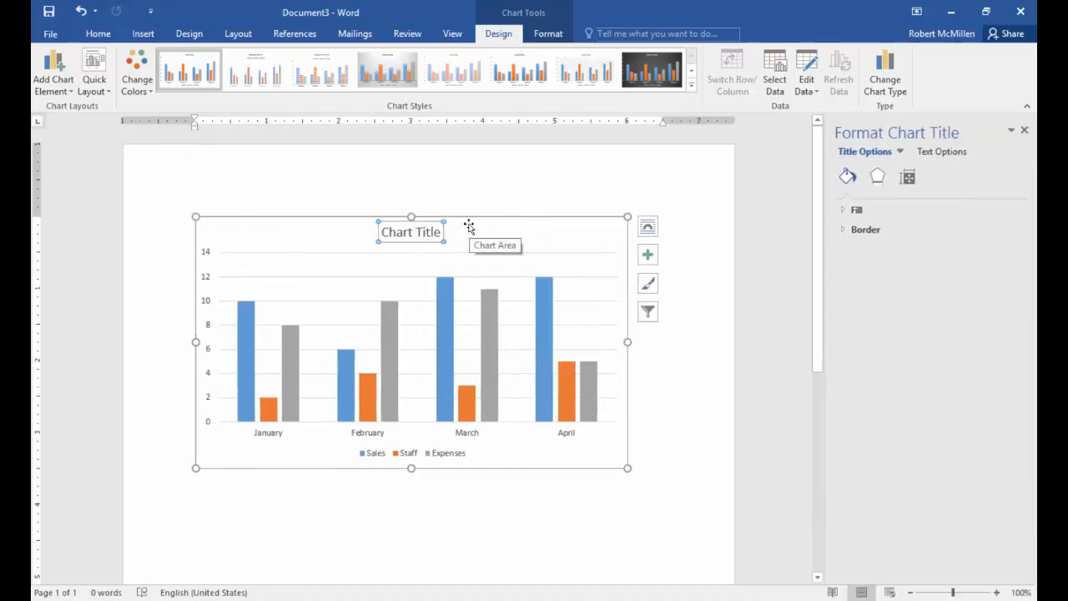
pyautogui.press('Delete')
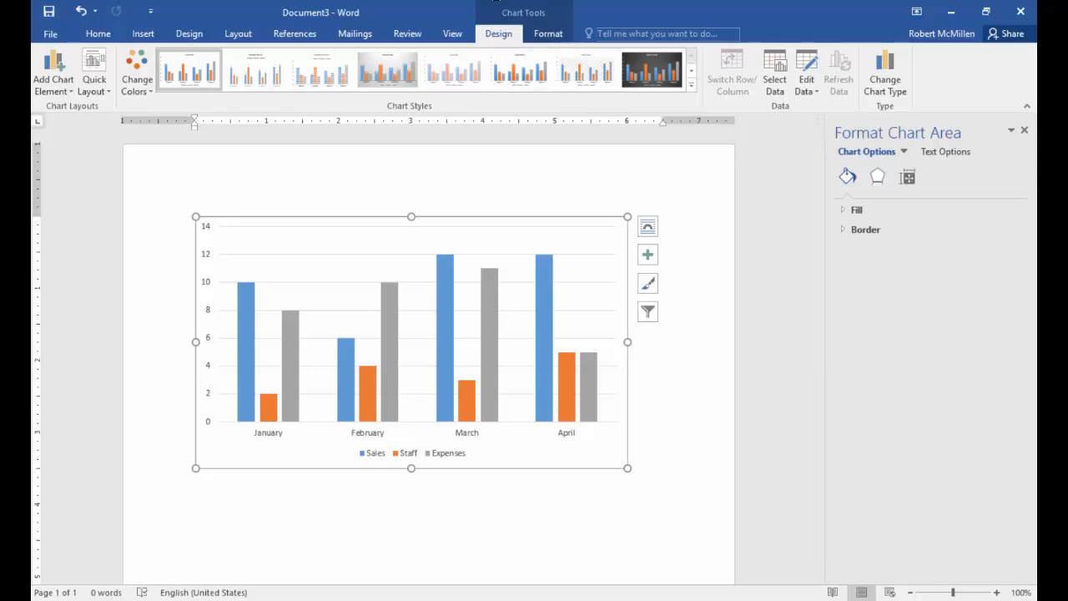
pyautogui.hotkey('ctrl', 'z')
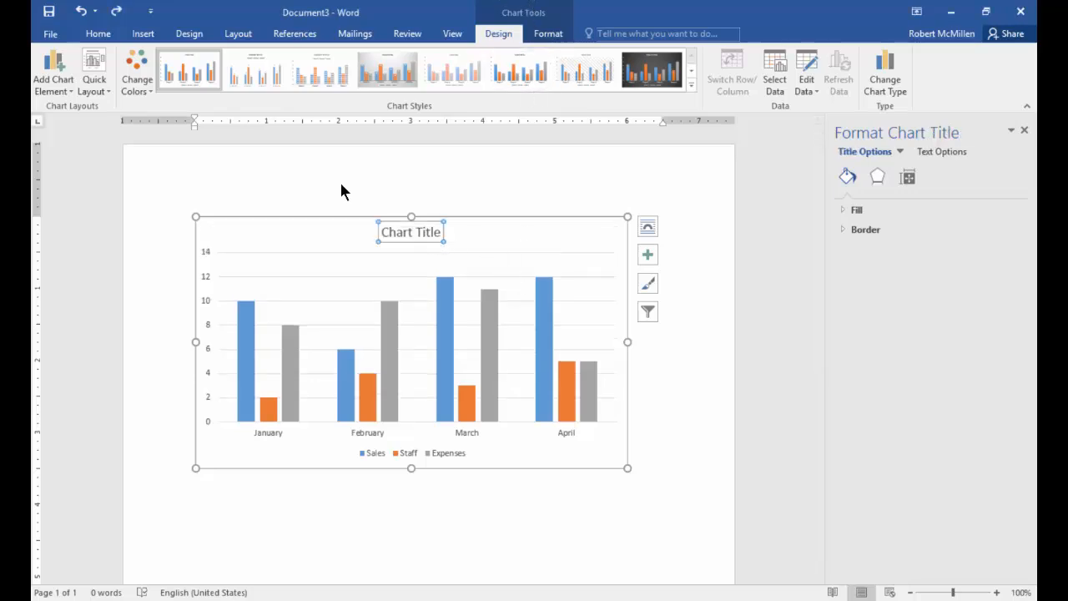
# - Replace the chart's placeholder title text with Our Company
pyautogui.rightClick(420, 231)
pyautogui.click(381, 223)
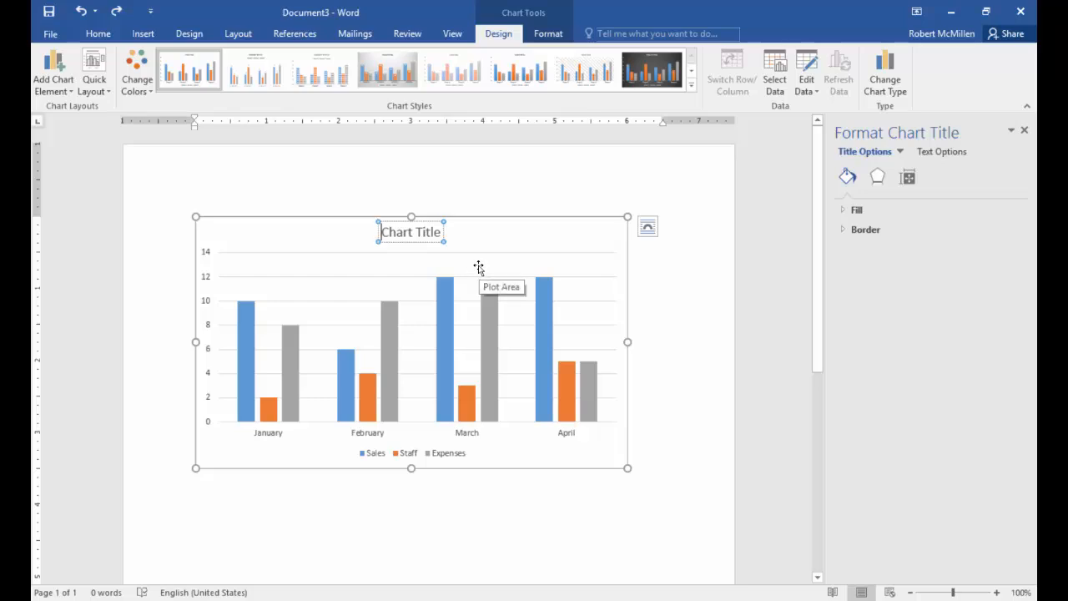
pyautogui.press('Delete')
pyautogui.press('Delete')
pyautogui.press('Delete')
pyautogui.press('Delete')
pyautogui.press('Delete')
pyautogui.press('Delete')
pyautogui.press('Delete')
pyautogui.press('Delete')
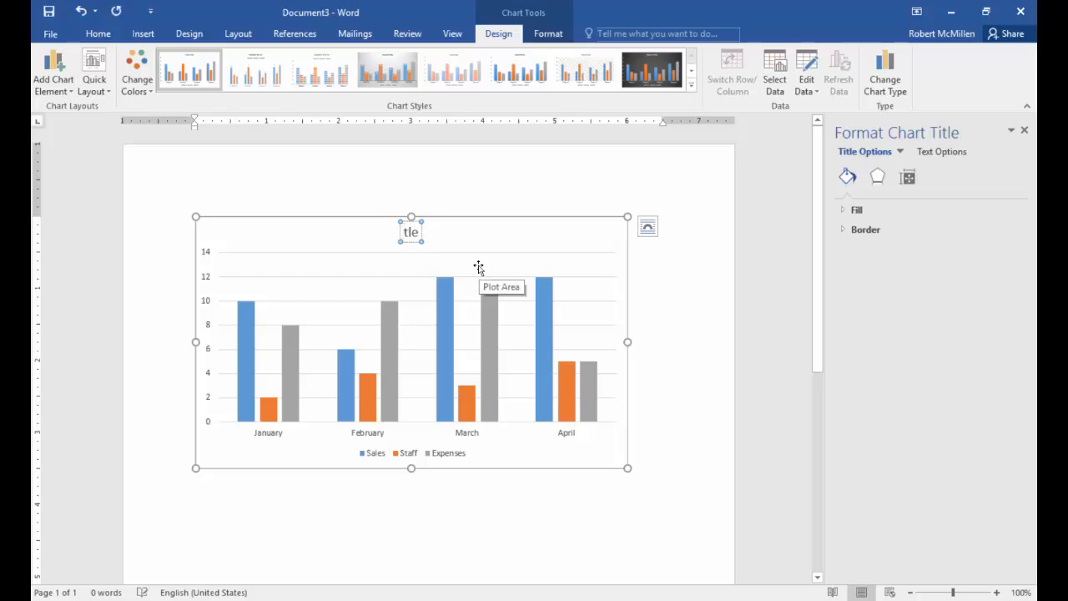
pyautogui.press('Delete')
pyautogui.press('Delete')
pyautogui.press('Delete')
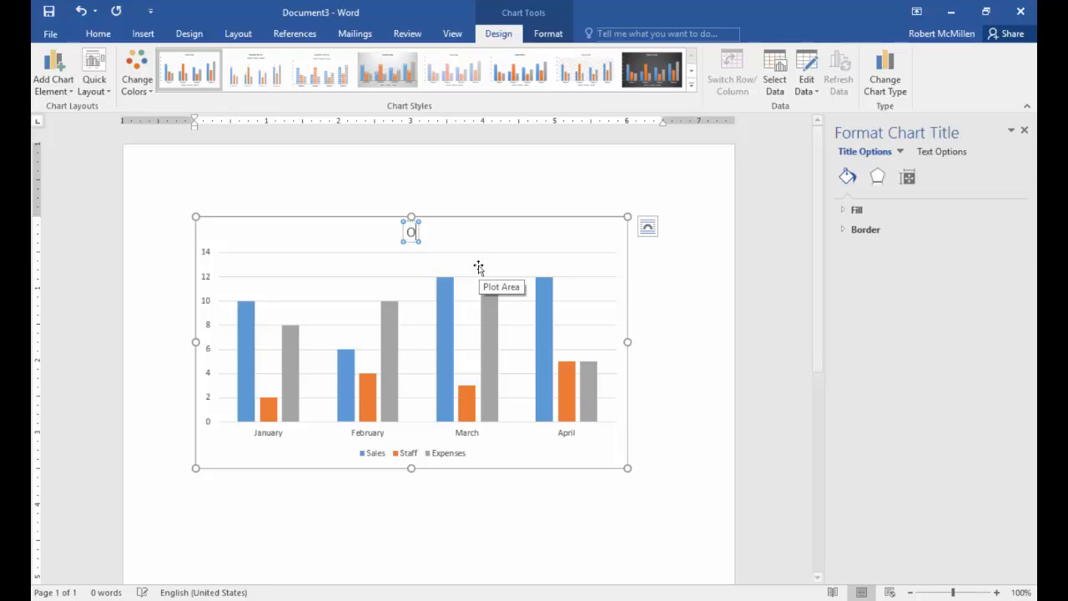
pyautogui.write('Our Company')
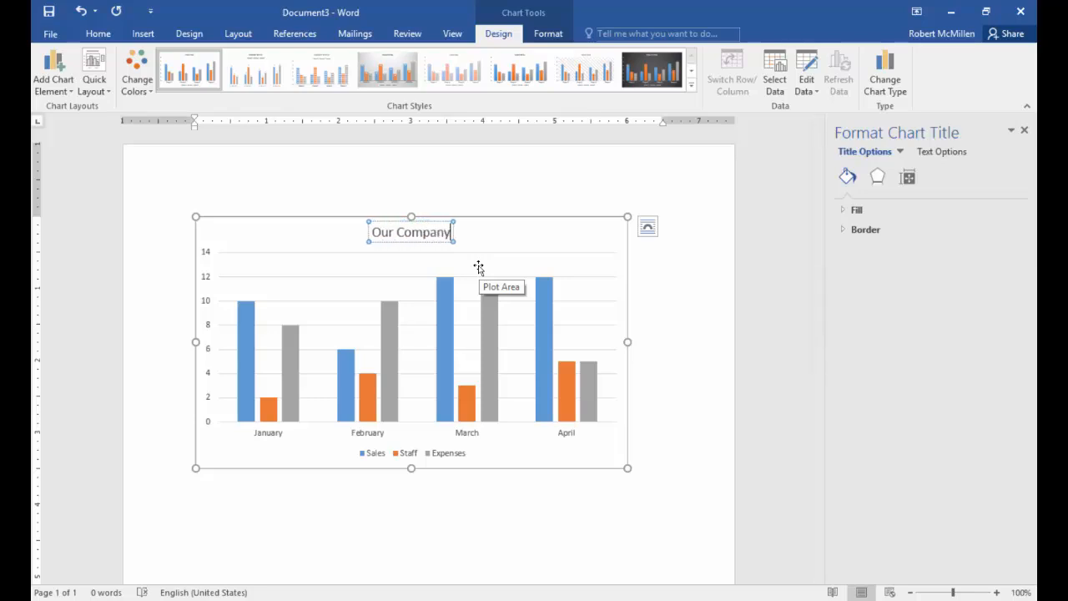
pyautogui.press('Escape')
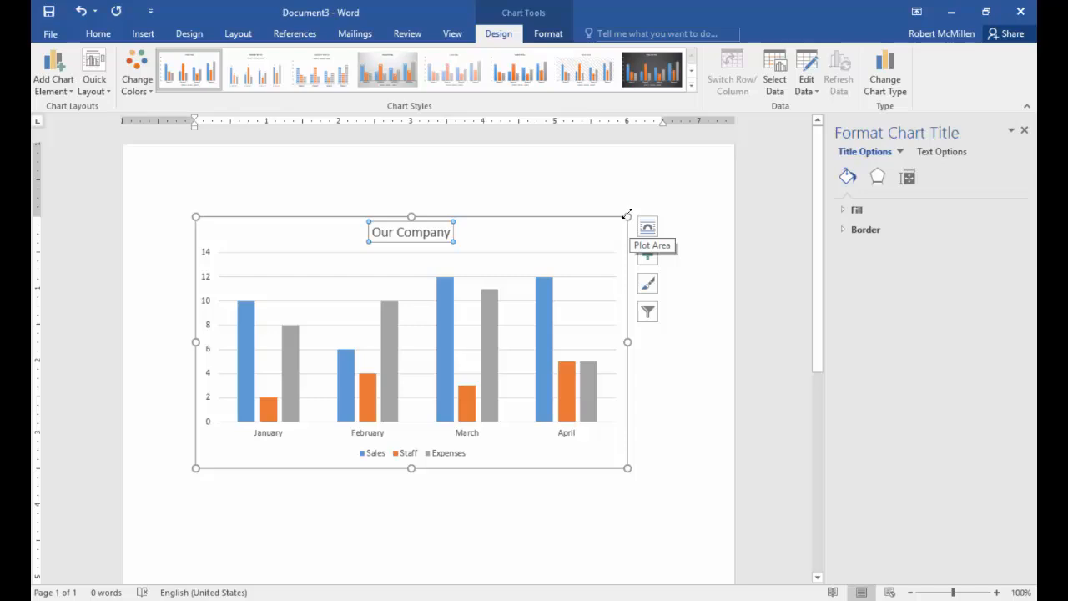
# - Resize the chart in the document to about 6.5 inches wide and 3.7 inches high
pyautogui.moveTo(628, 214); pyautogui.dragTo(693, 174)
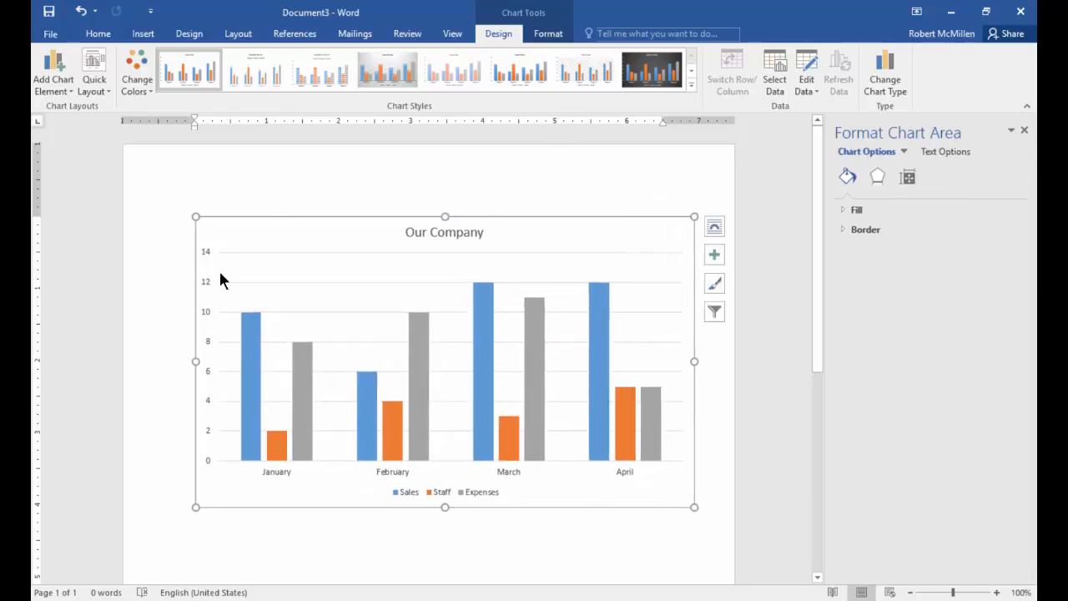
pyautogui.moveTo(196, 361); pyautogui.dragTo(226, 375)
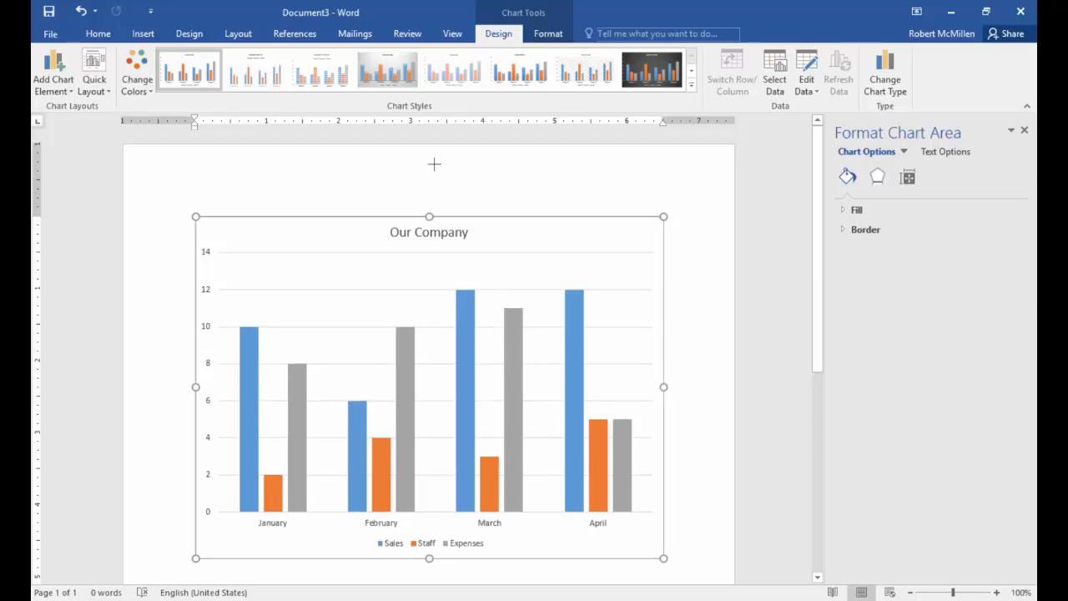
pyautogui.moveTo(435, 181); pyautogui.dragTo(433, 240)
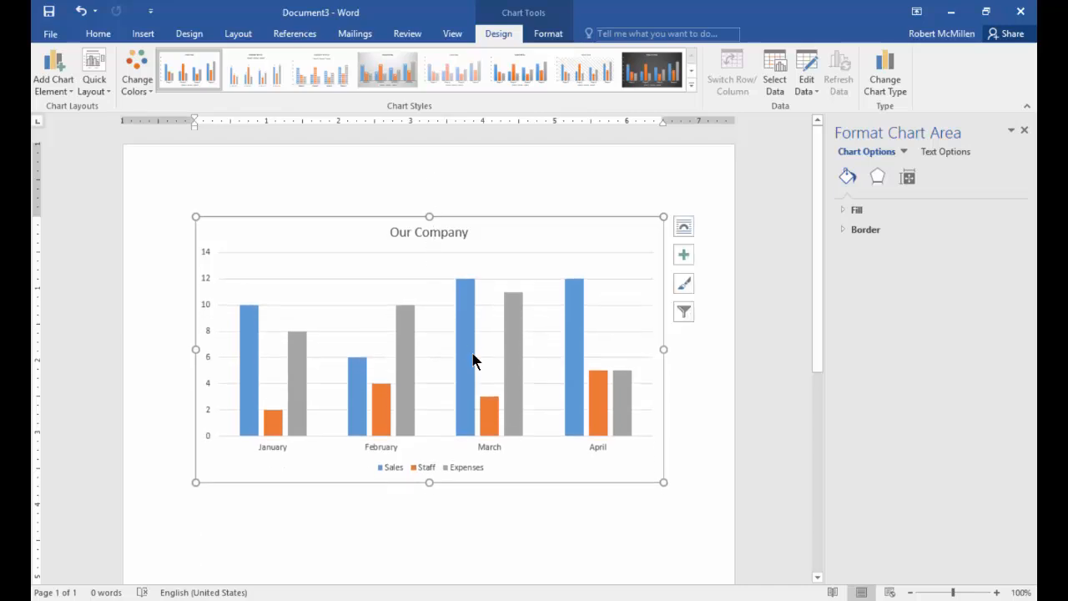
# - Review the chart's advanced layout settings for position, text wrapping and size, then close them without changing anything
pyautogui.click(683, 226)
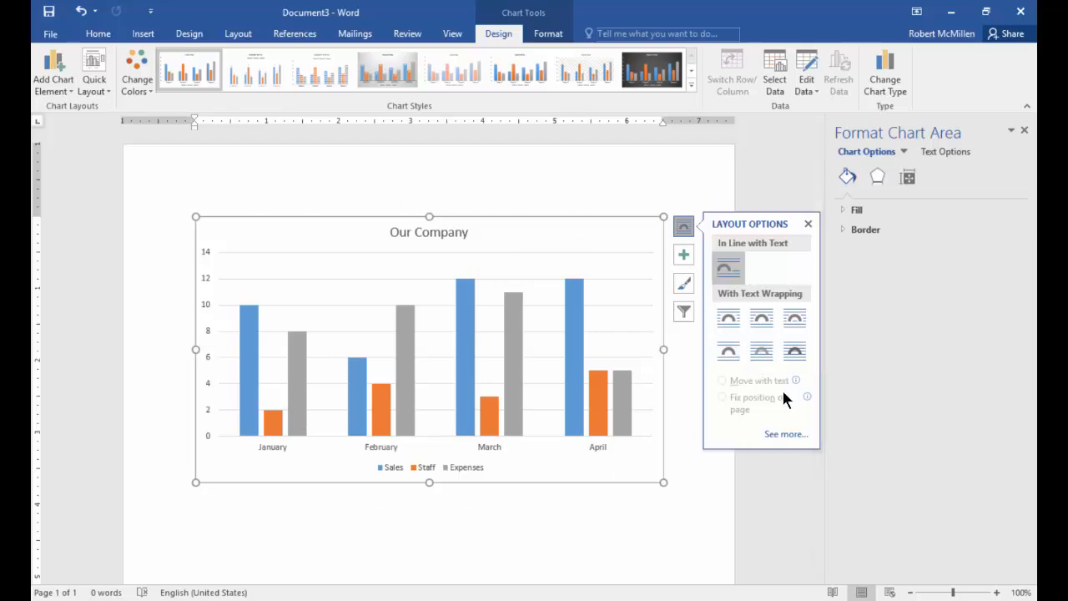
pyautogui.click(786, 434)
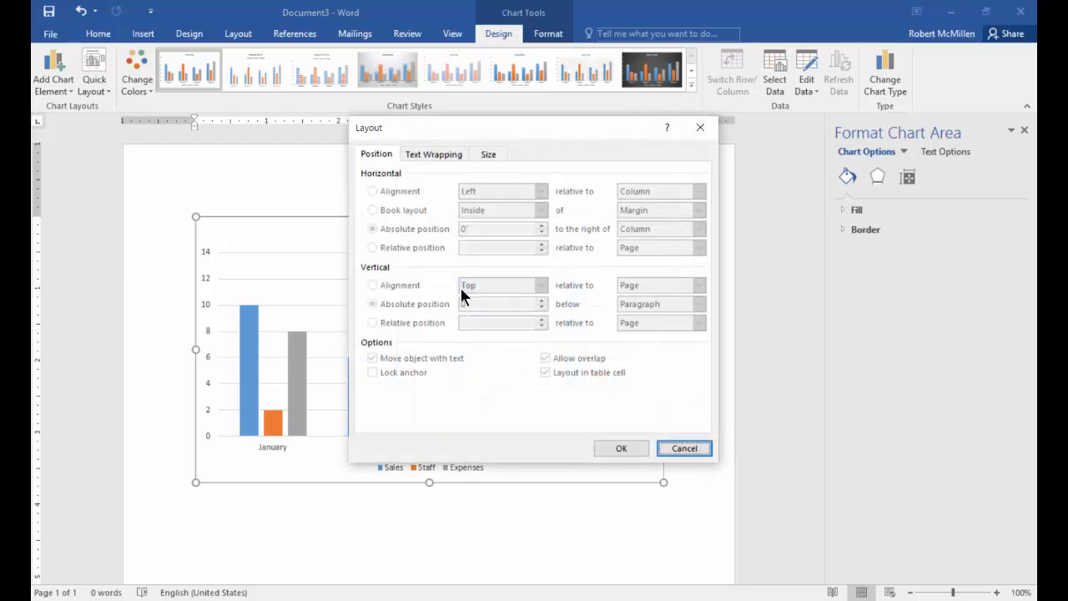
pyautogui.click(439, 157)
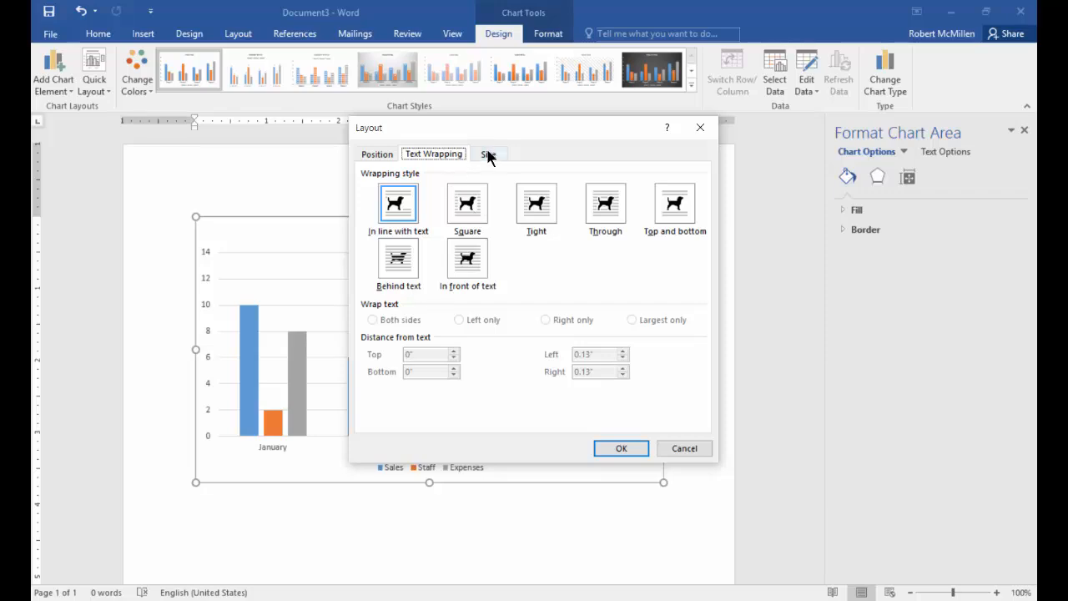
pyautogui.click(488, 155)
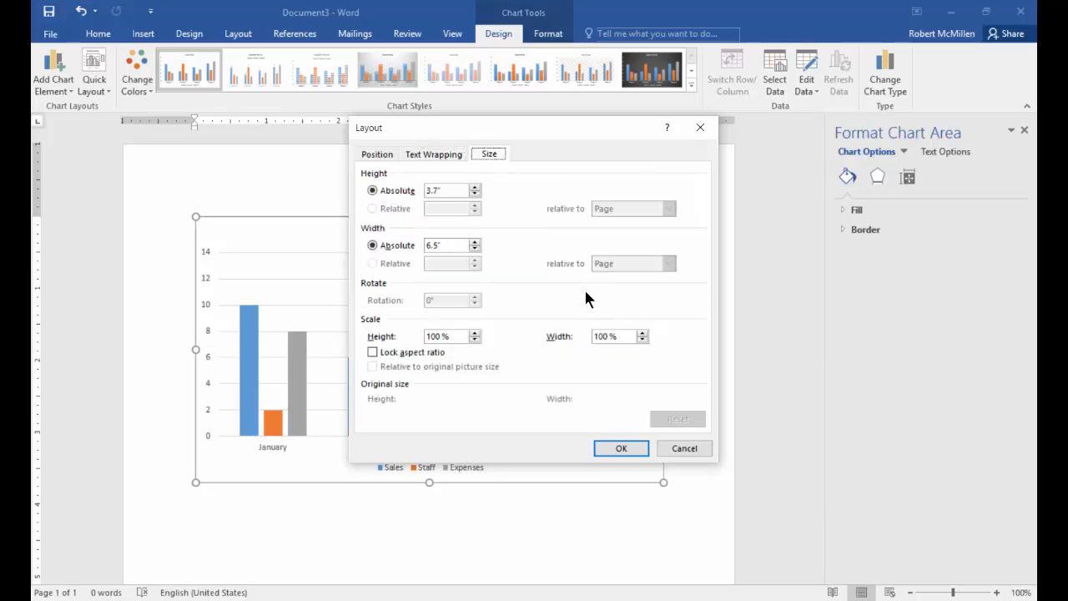
pyautogui.click(621, 448)
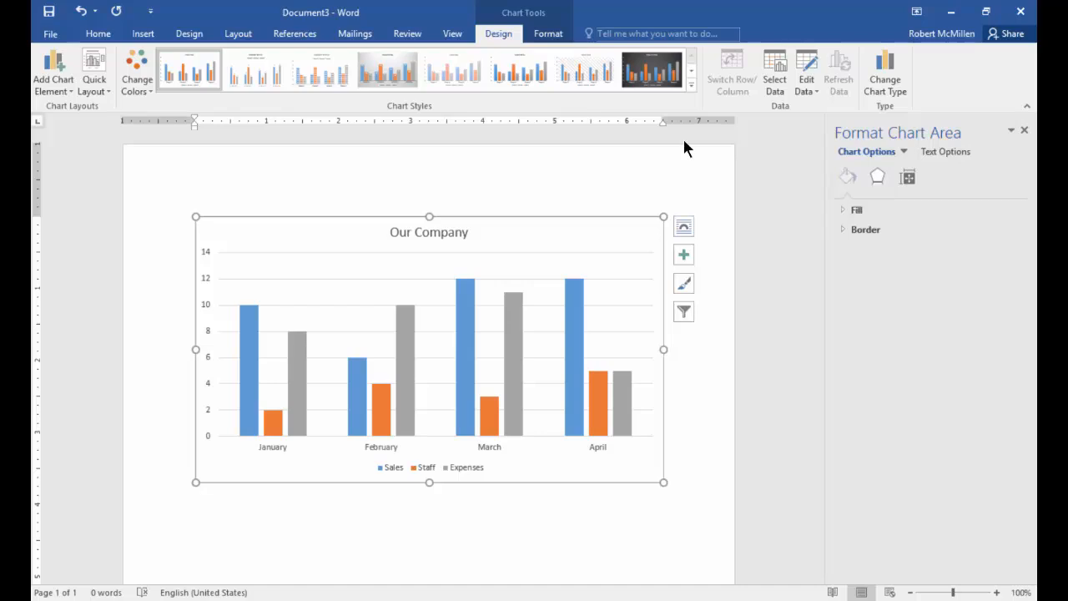
# - Apply an outer shadow preset falling below the chart area, with 30 pt blur and 69 pt distance
pyautogui.click(876, 179)
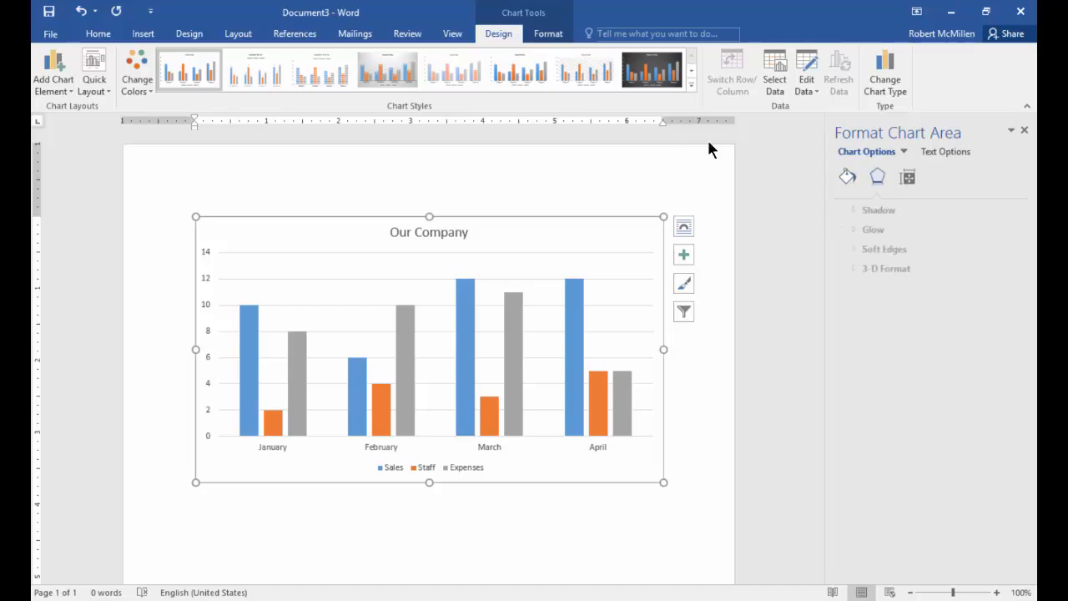
pyautogui.click(867, 210)
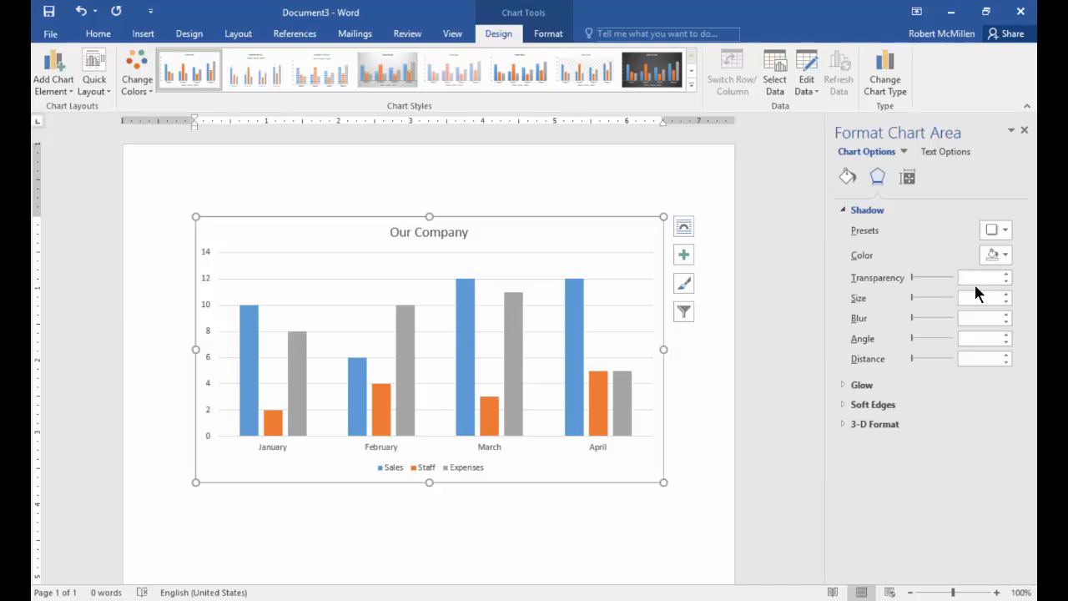
pyautogui.click(1003, 232)
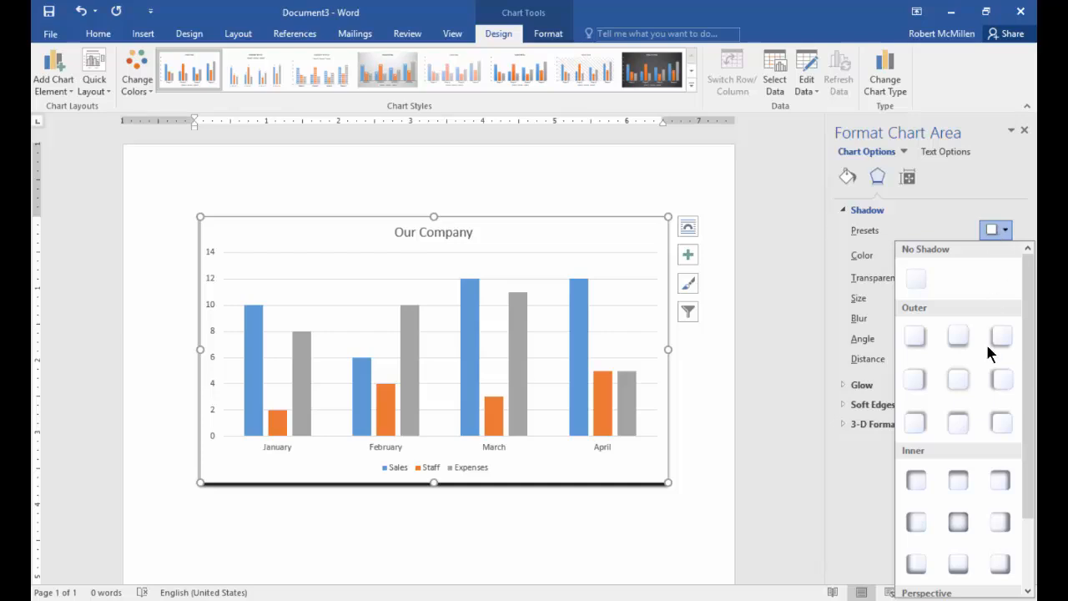
pyautogui.click(958, 338)
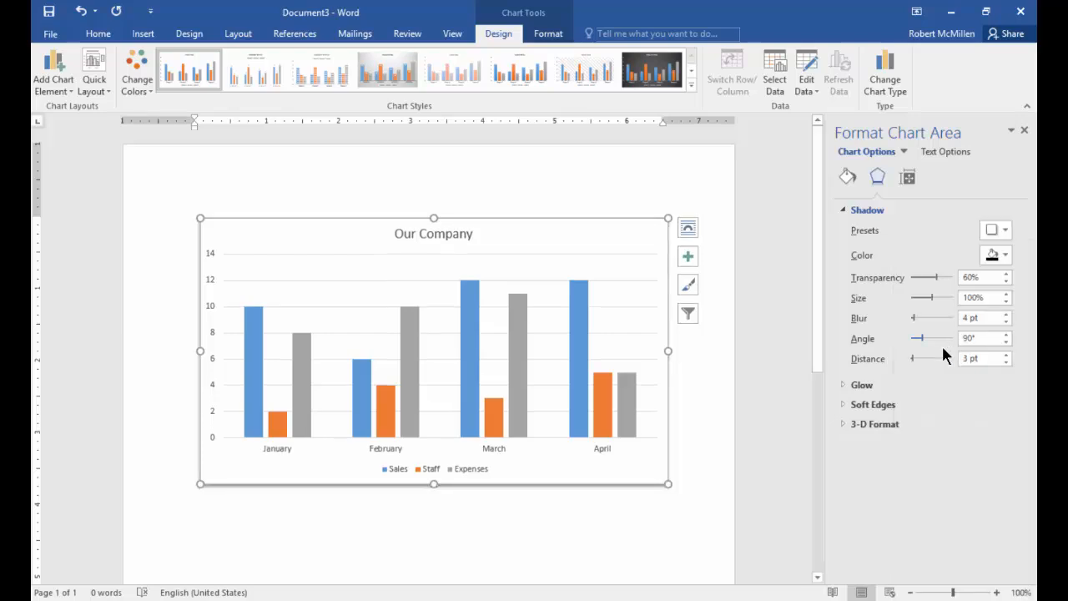
pyautogui.click(933, 315)
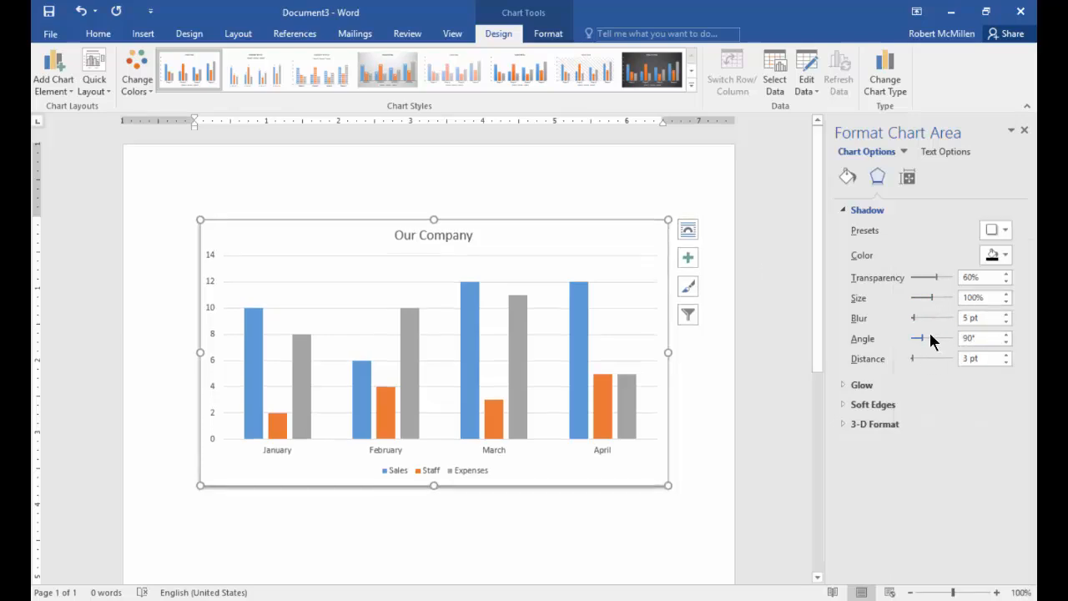
pyautogui.moveTo(913, 317); pyautogui.dragTo(924, 317)
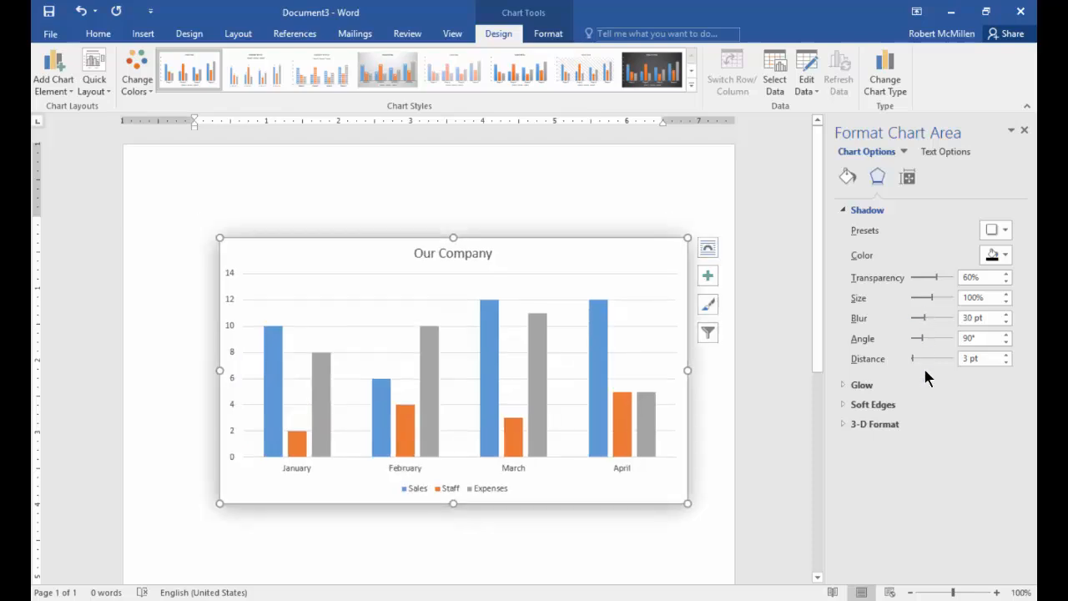
pyautogui.moveTo(913, 359); pyautogui.dragTo(926, 358)
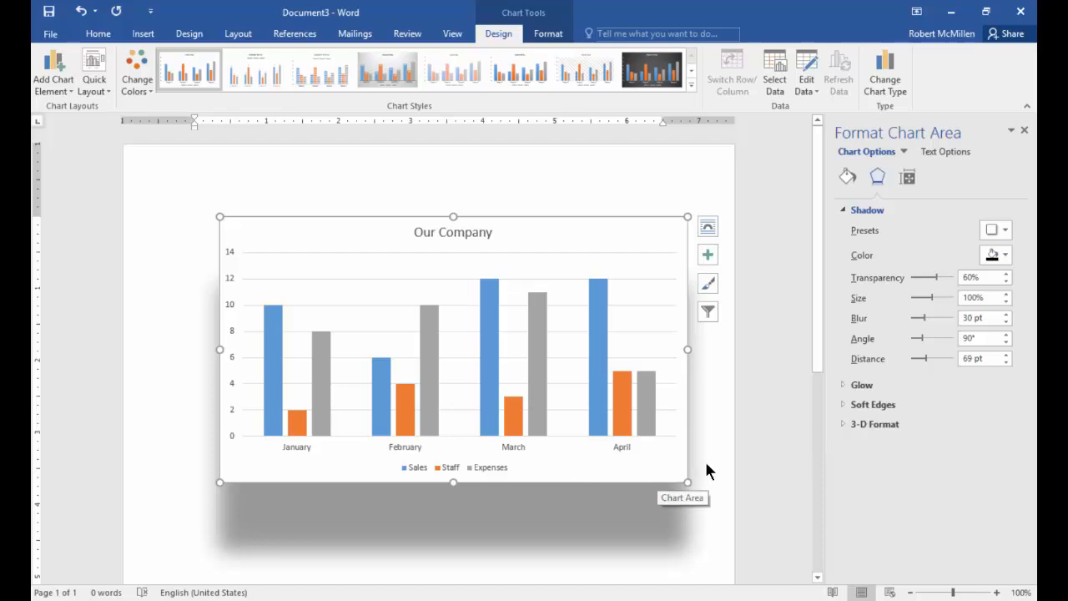
# - Add an 18 pt blue glow preset around the chart area
pyautogui.click(840, 384)
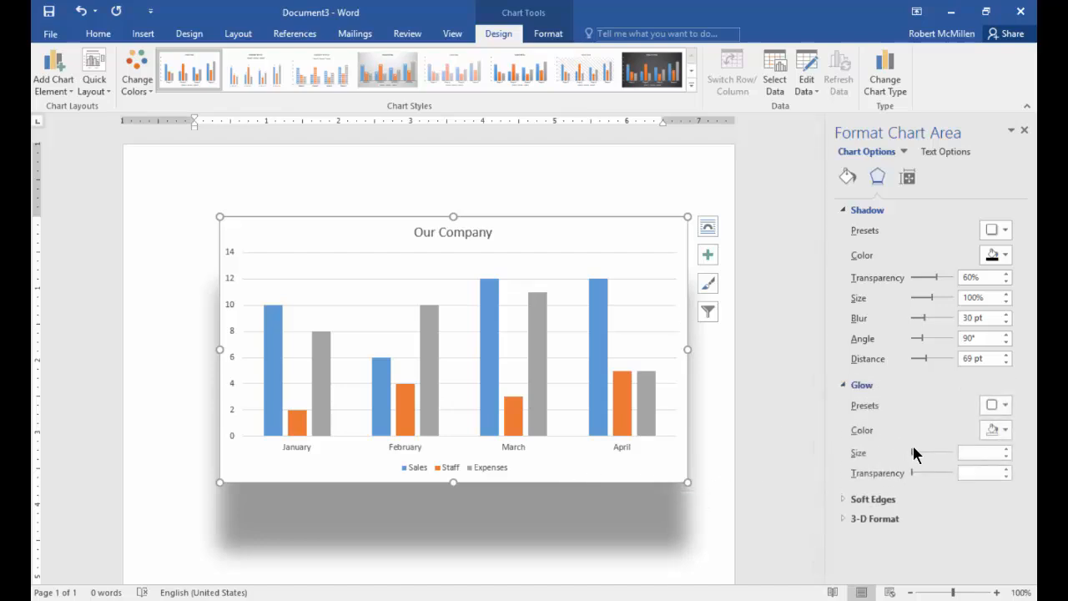
pyautogui.click(997, 404)
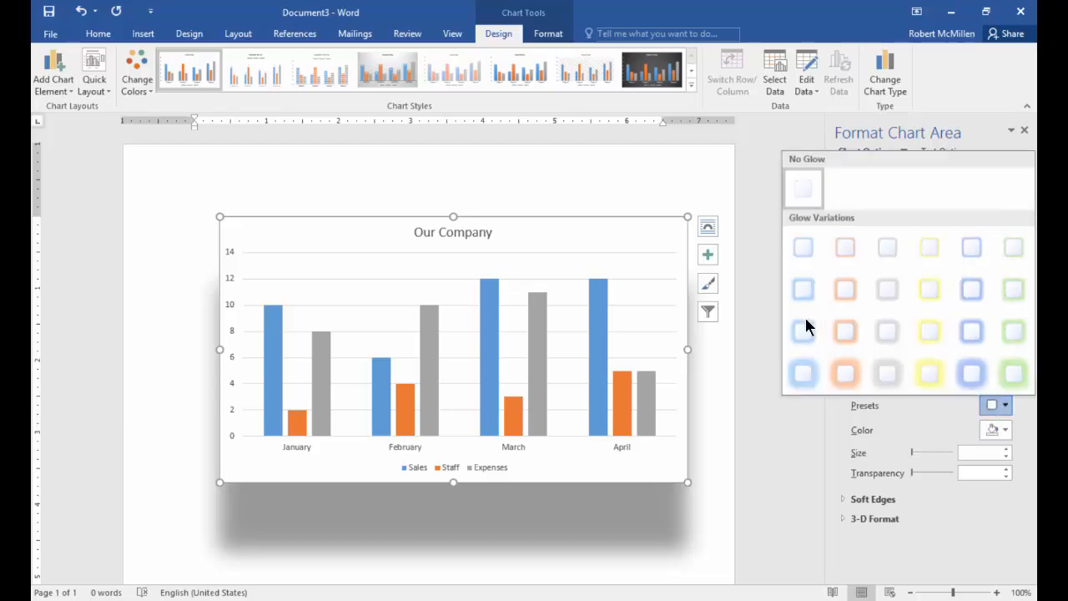
pyautogui.click(982, 380)
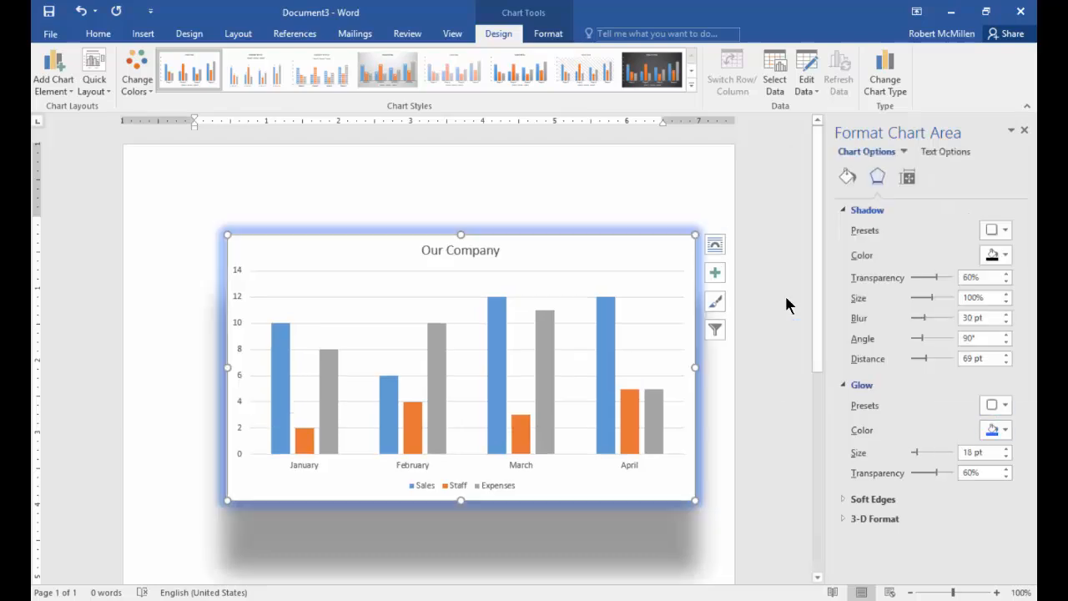
# - Expand the soft edges and 3-D format settings and give the chart area a 12 pt wide, 4 pt high top bevel
pyautogui.click(862, 500)
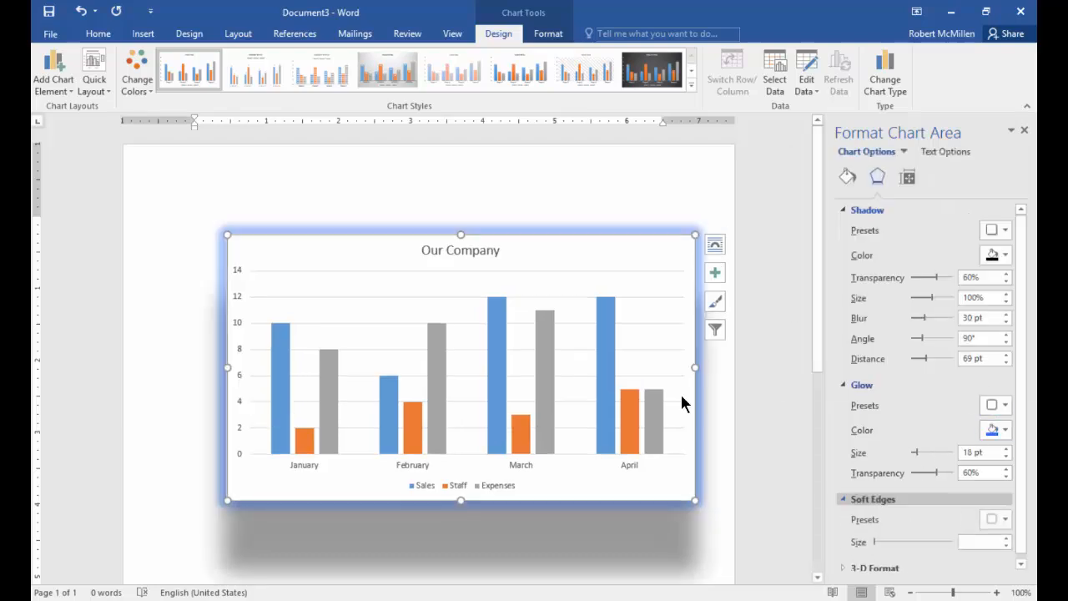
pyautogui.click(846, 565)
pyautogui.scroll(-3, 917, 544)
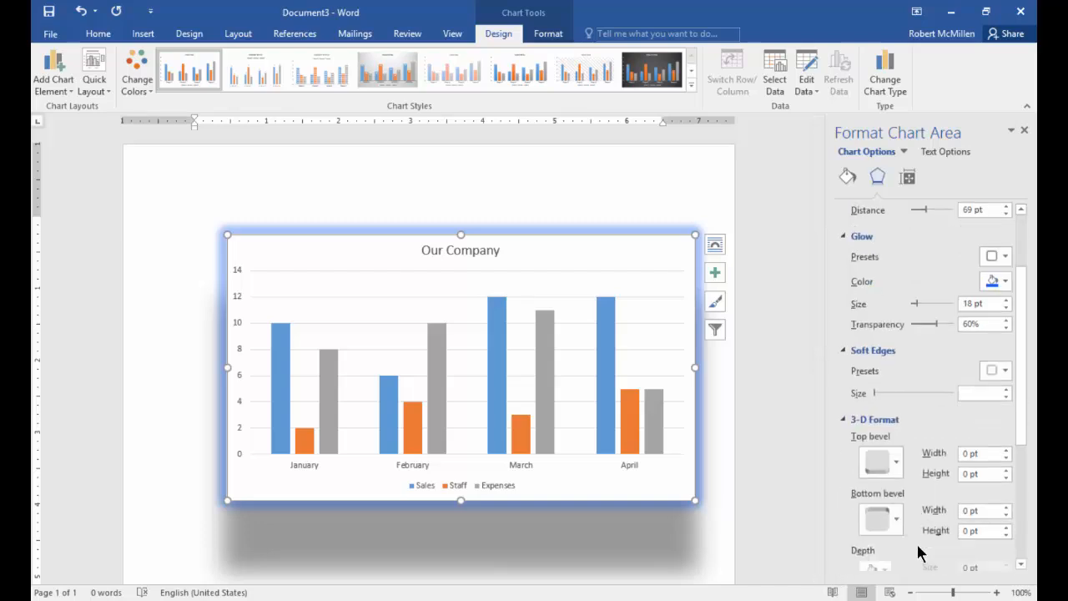
pyautogui.click(893, 389)
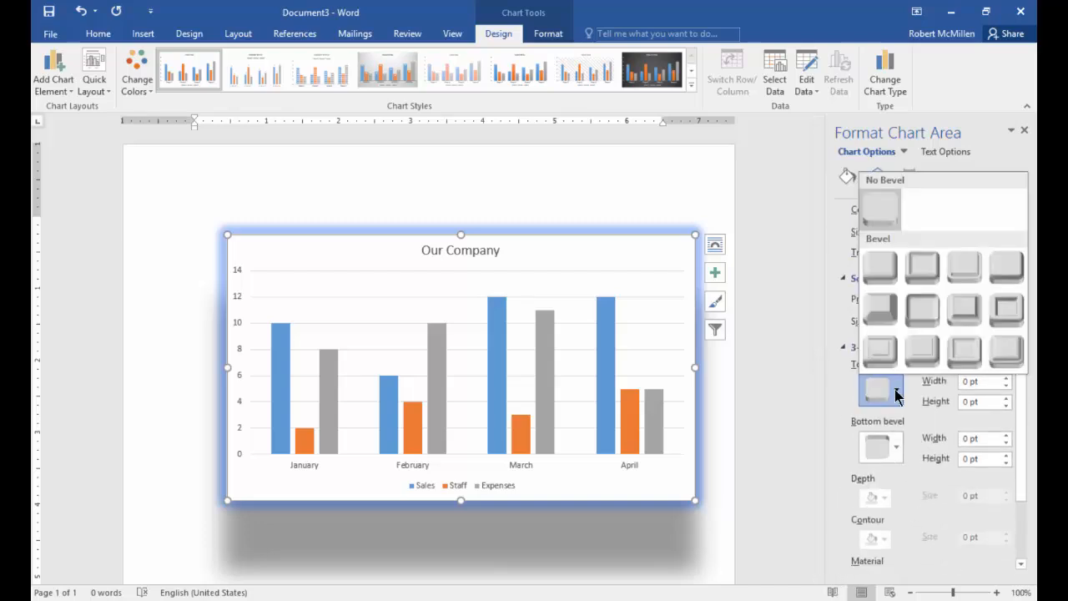
pyautogui.click(922, 310)
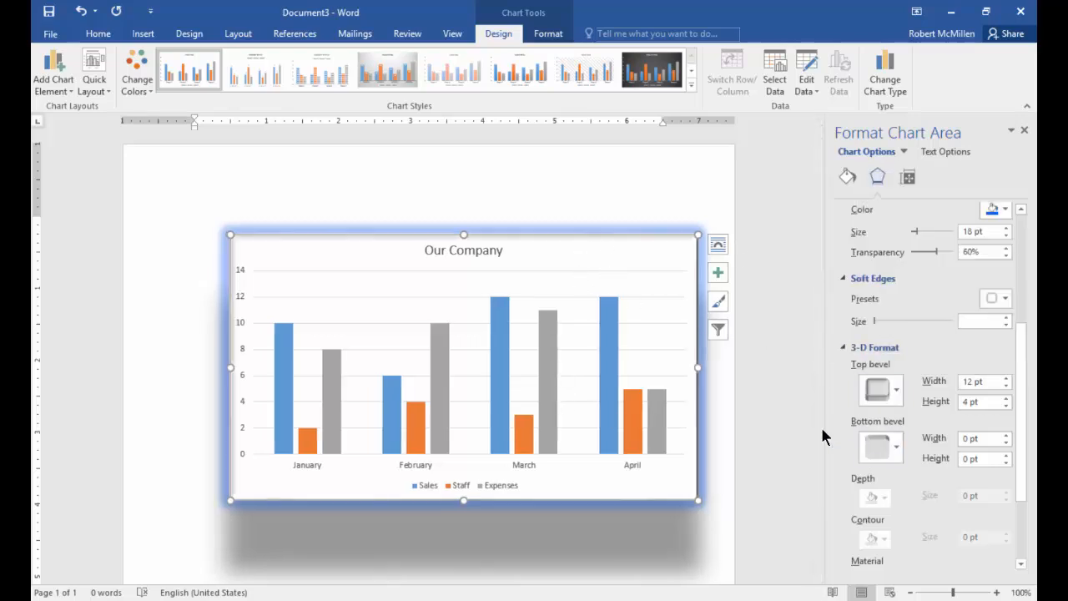
# - Try several chart styles and settle on the one with overlapping translucent columns and data labels
pyautogui.scroll(-7, 823, 428)
pyautogui.scroll(4, 722, 374)
pyautogui.scroll(3, 719, 369)
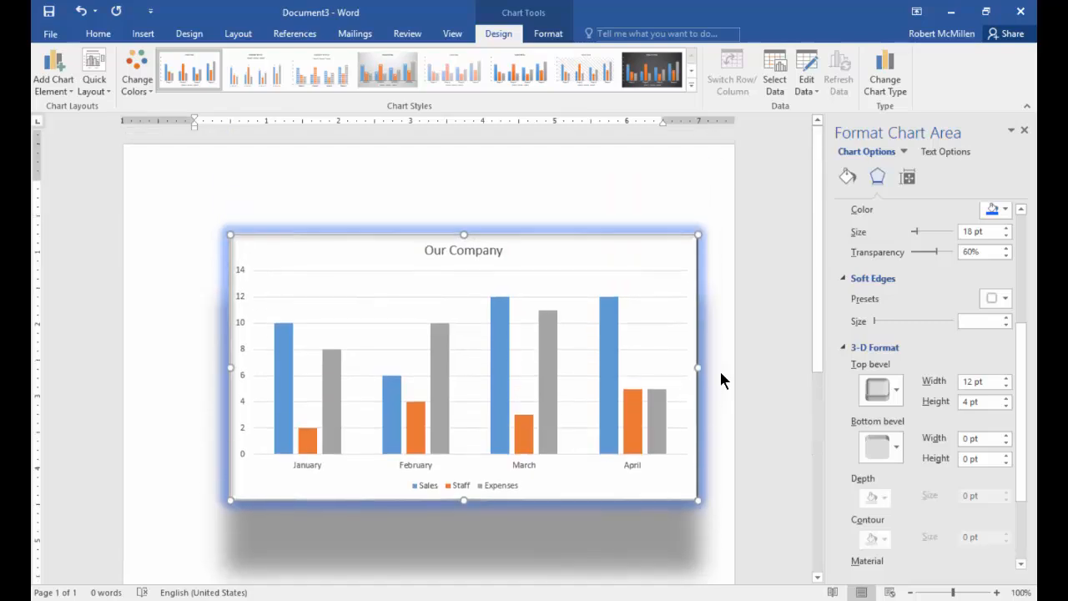
pyautogui.click(584, 75)
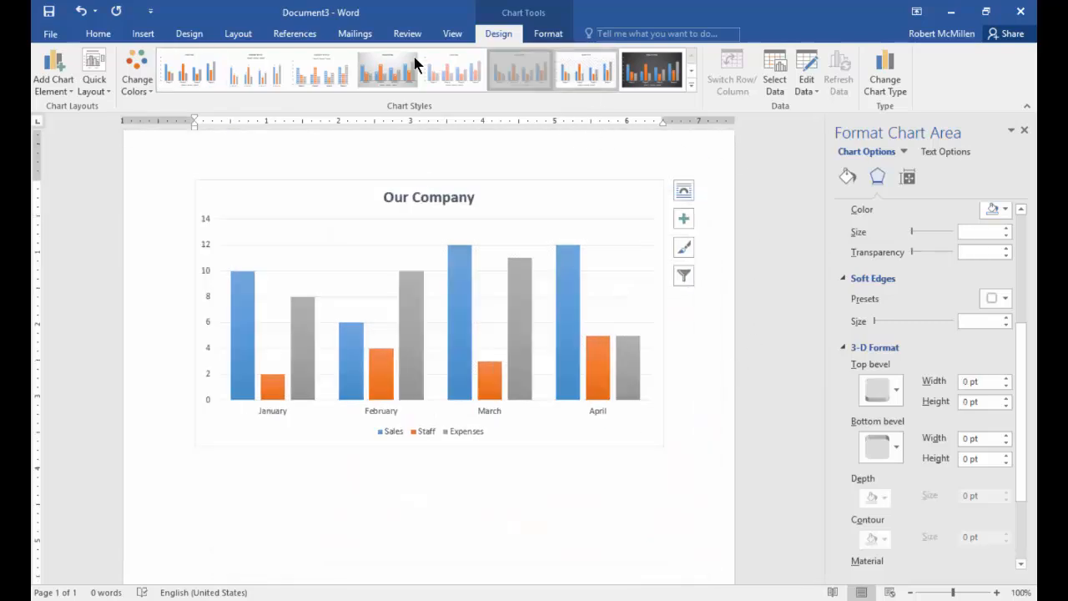
pyautogui.click(422, 66)
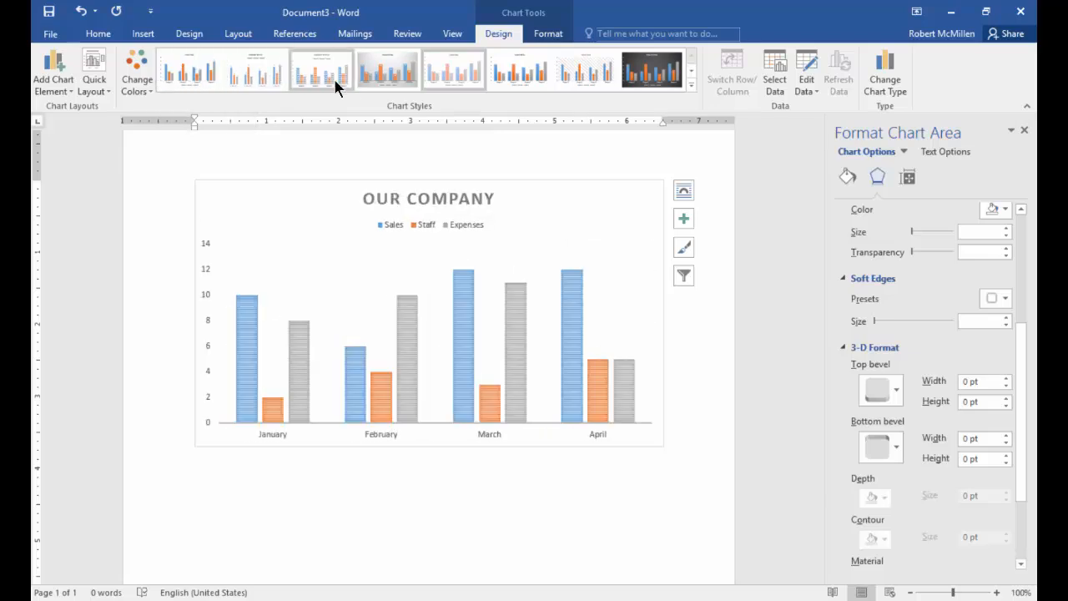
pyautogui.click(397, 81)
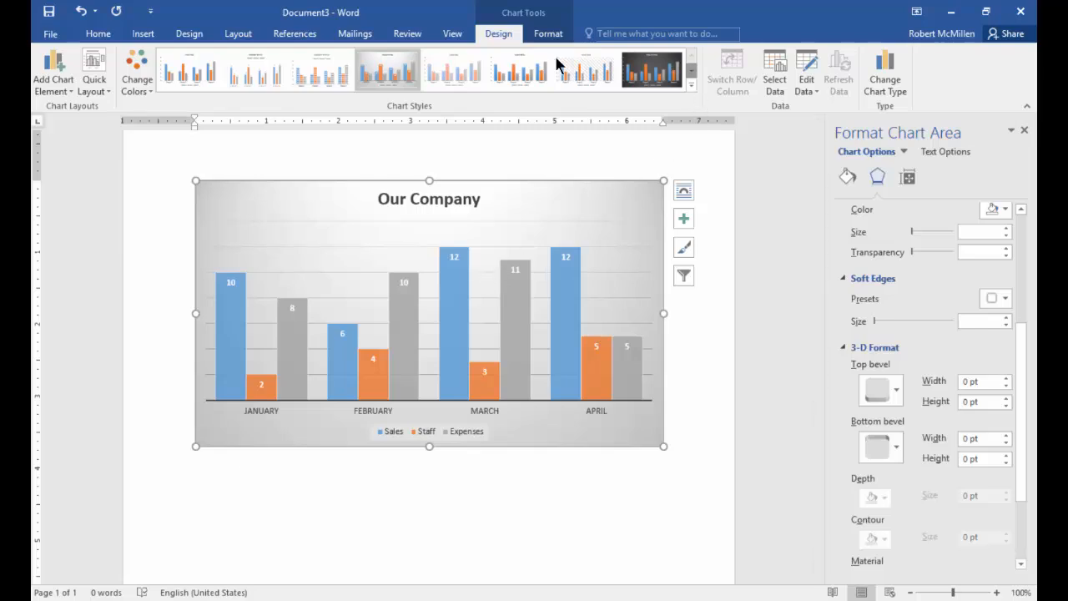
pyautogui.scroll(-1, 559, 65)
pyautogui.click(514, 79)
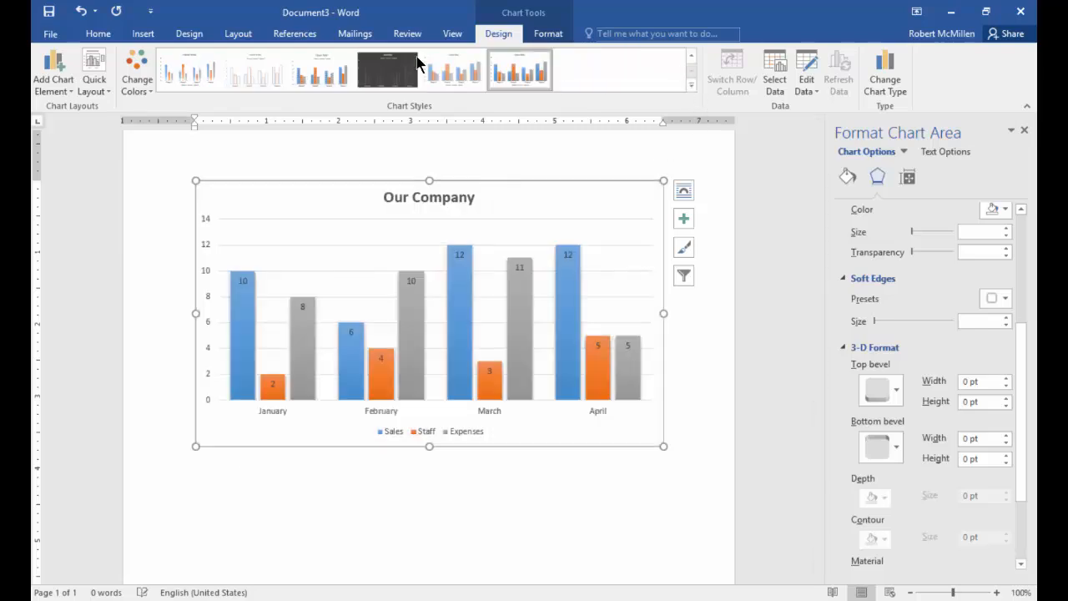
pyautogui.click(455, 69)
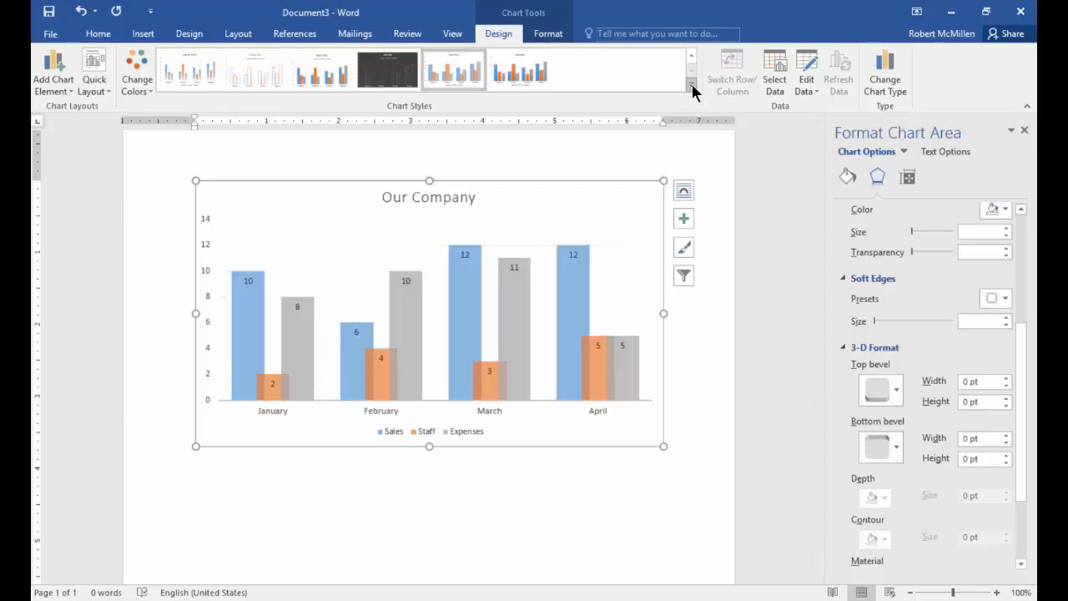
# - Change the chart type from clustered column to Pie
pyautogui.click(877, 87)
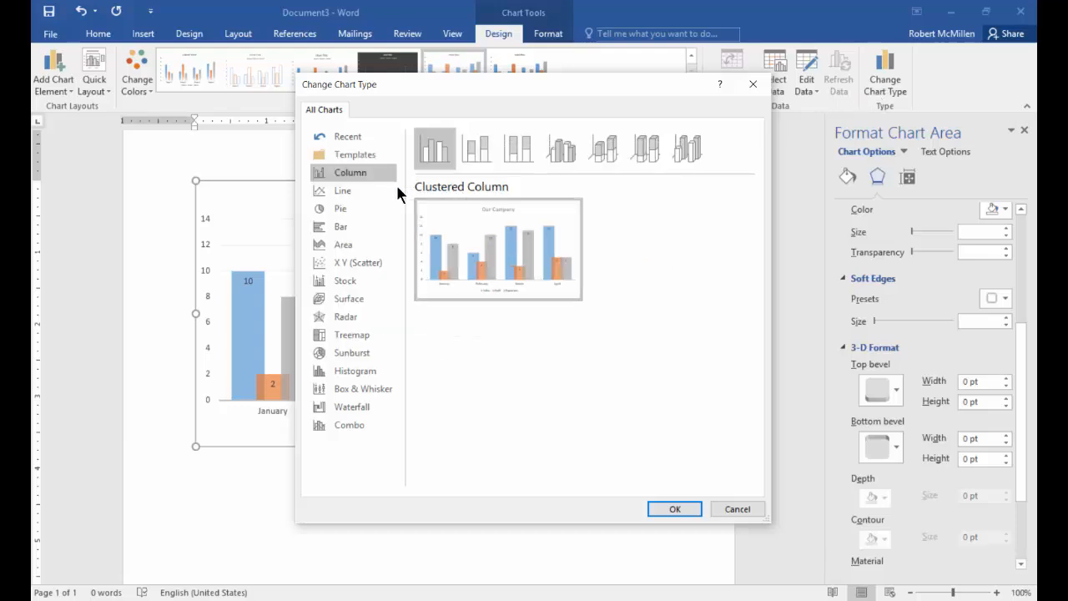
pyautogui.click(338, 210)
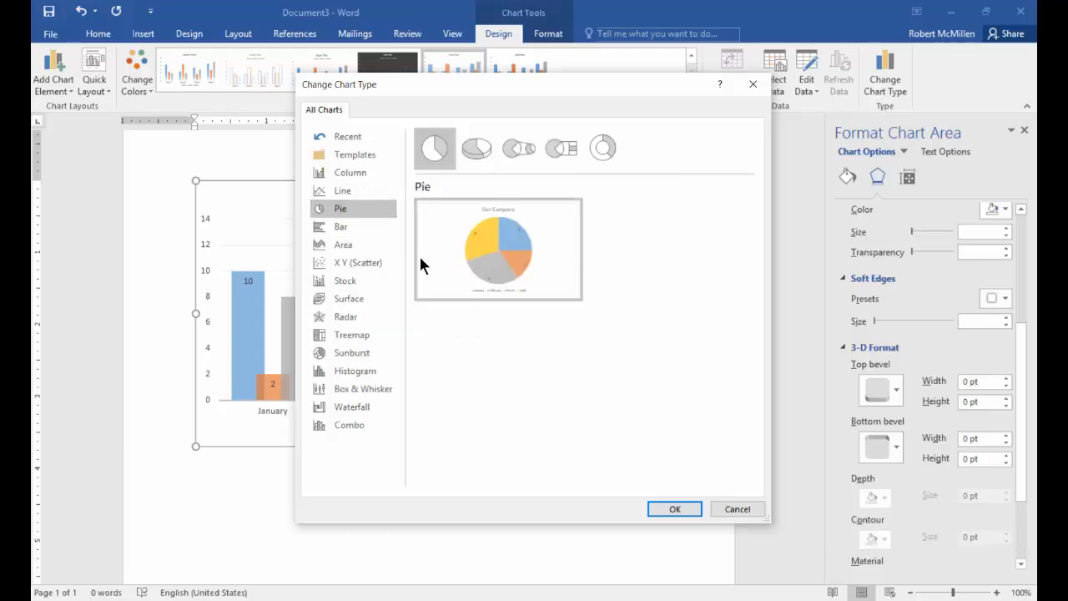
pyautogui.moveTo(421, 265)
pyautogui.click(674, 508)
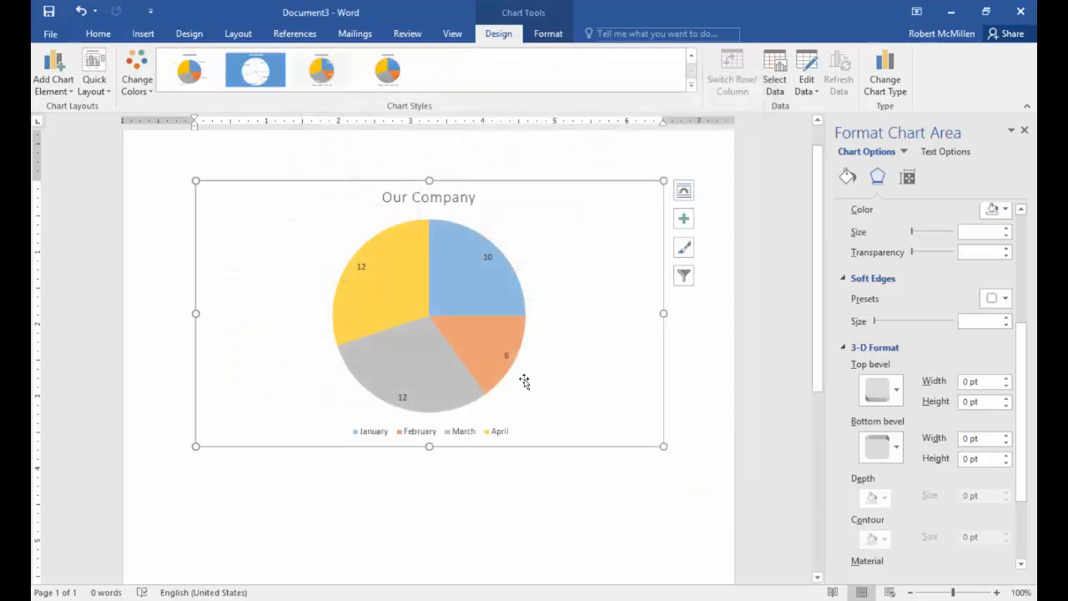
# - Preview the Treemap, Radar and Surface types and change the chart to 3-D Surface
pyautogui.click(884, 73)
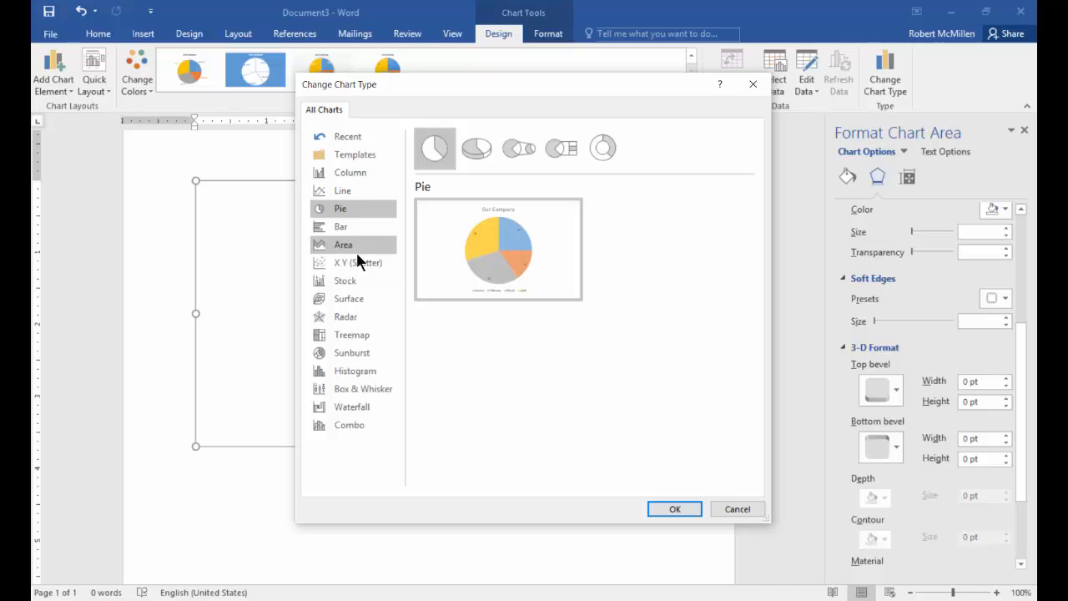
pyautogui.click(351, 334)
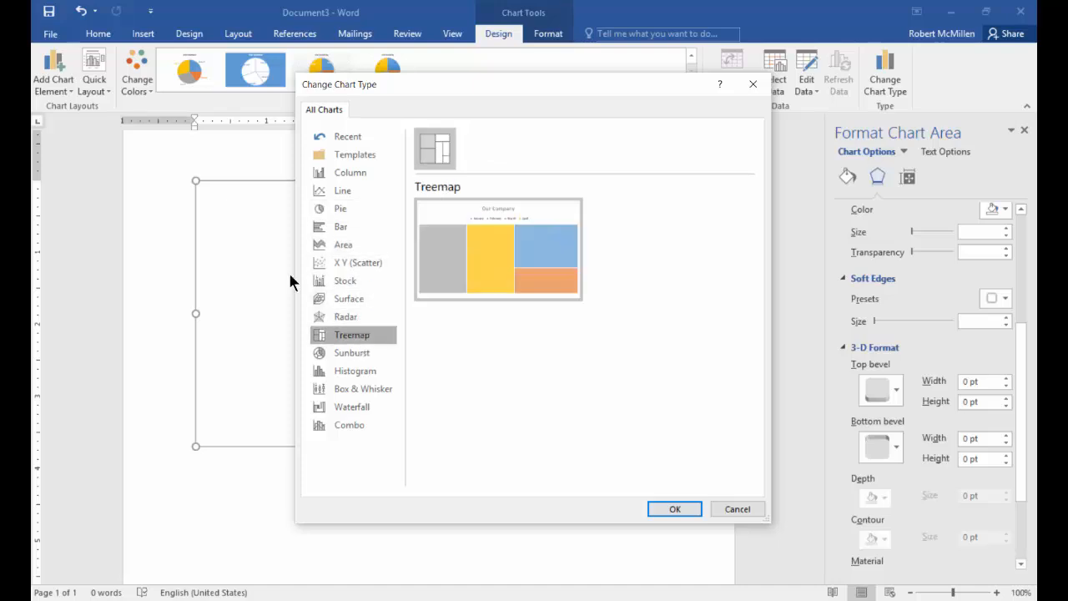
pyautogui.click(347, 318)
pyautogui.click(348, 299)
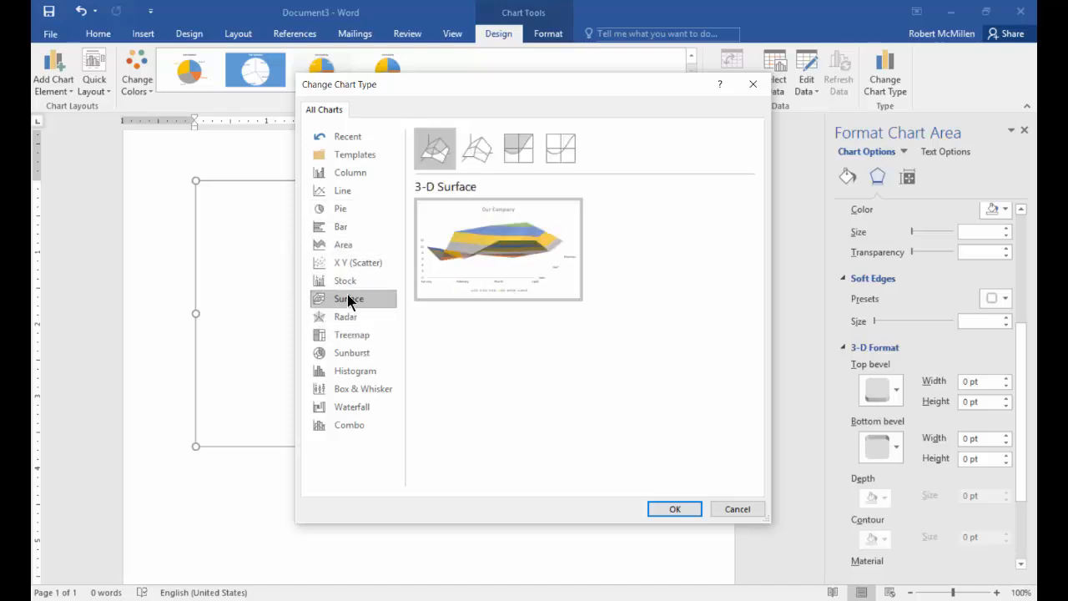
pyautogui.moveTo(397, 214)
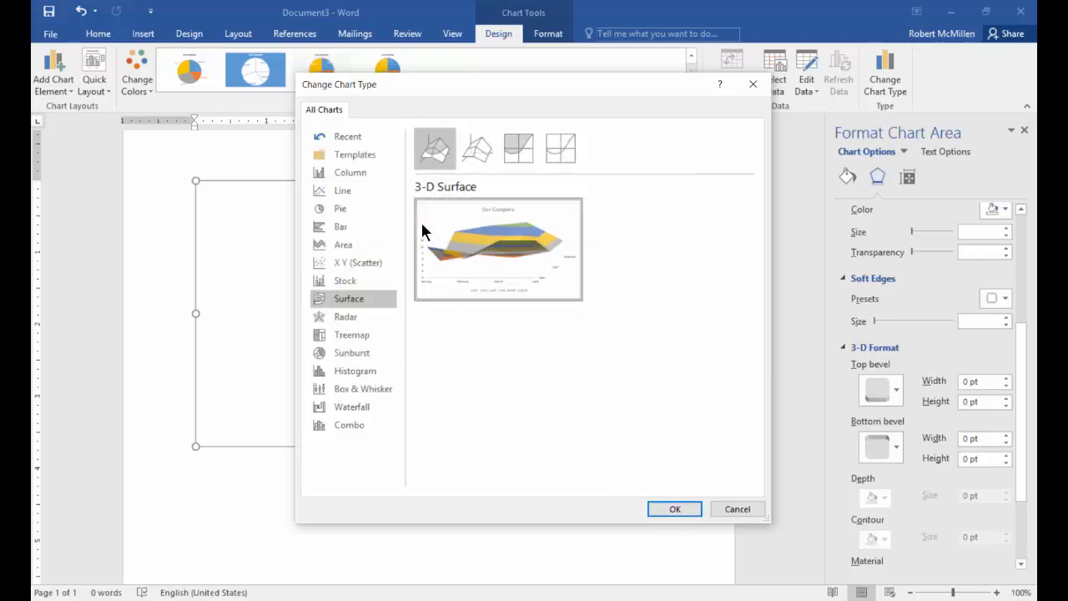
pyautogui.doubleClick(421, 221)
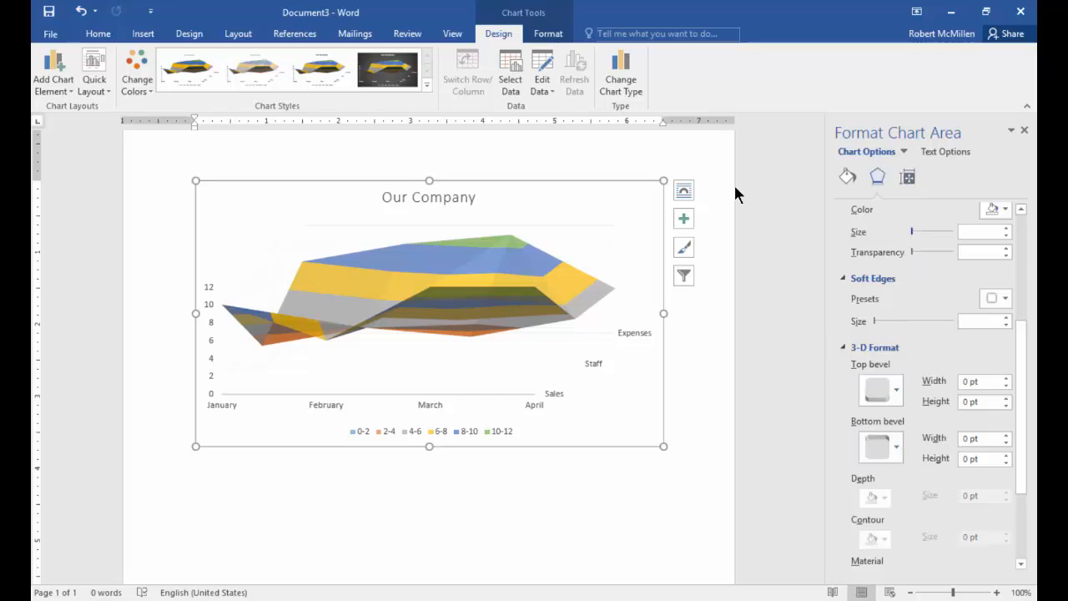
# - Add a glow of 26 pt around the surface chart's area
pyautogui.moveTo(912, 231)
pyautogui.mouseDown()
pyautogui.moveTo(927, 237)
pyautogui.moveTo(916, 236)
pyautogui.mouseUp()
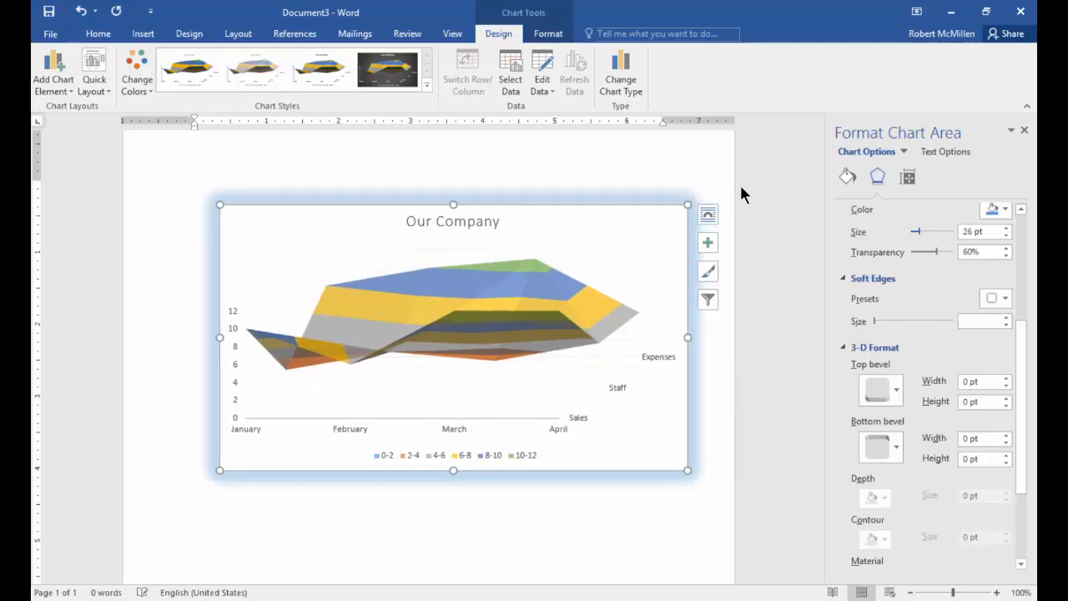